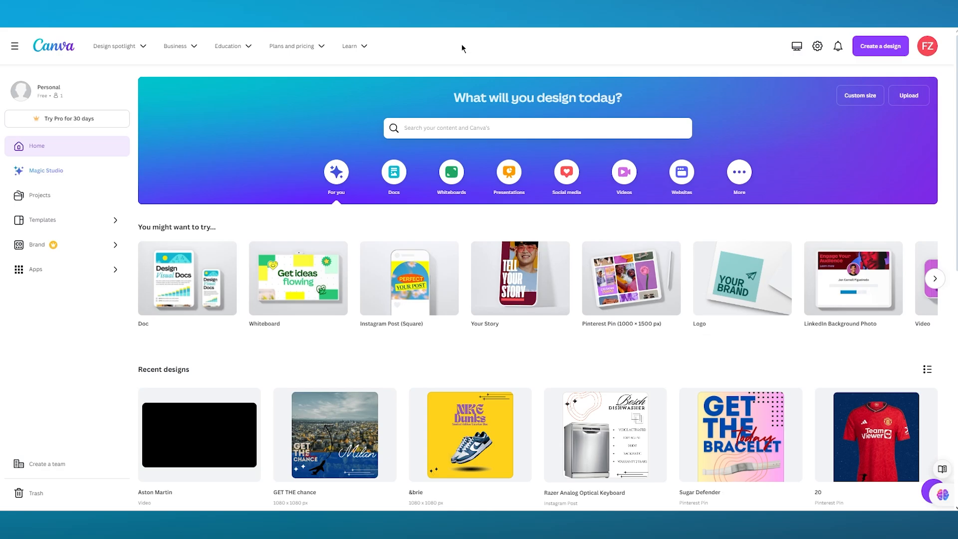
Step: Create a new blank poster design in the Portrait 11 × 14 in format
left_click(893, 52)
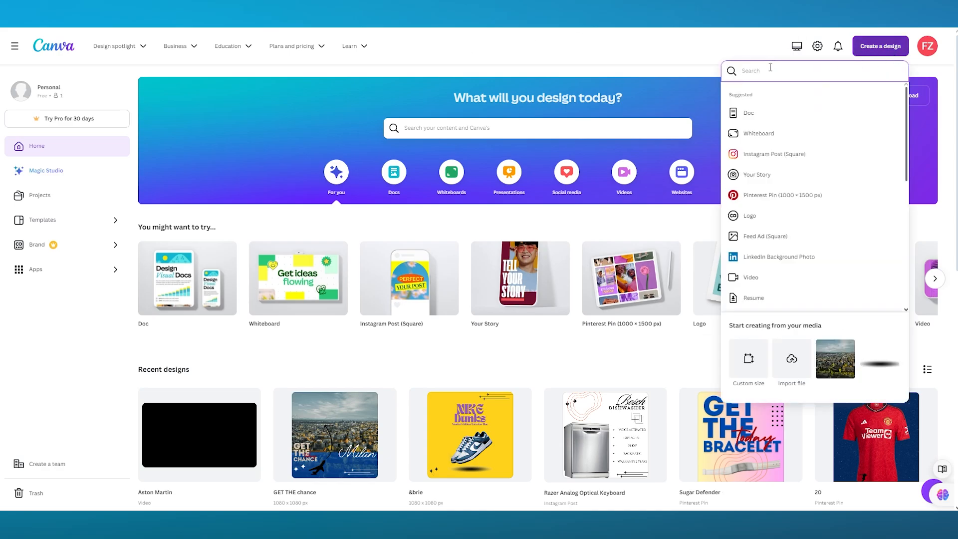
type("poster")
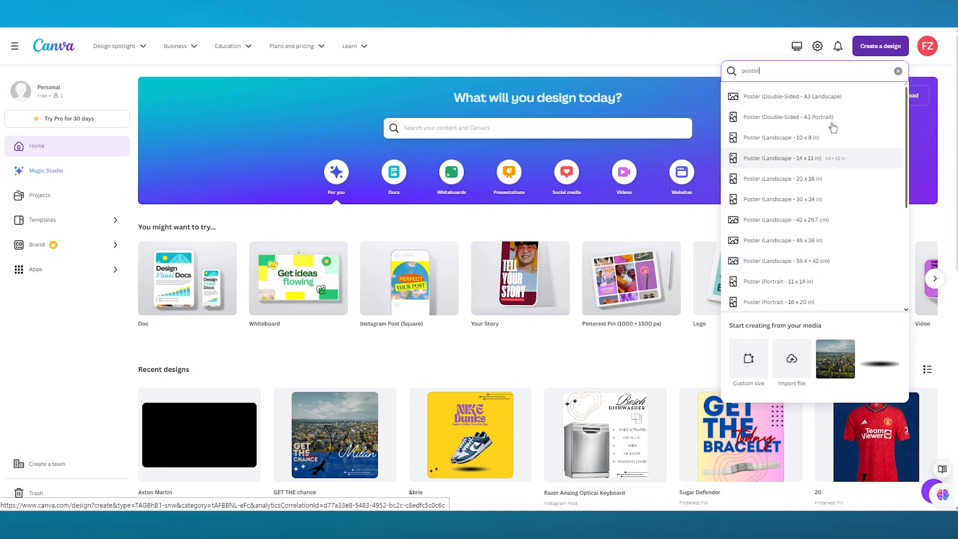
left_click(828, 162)
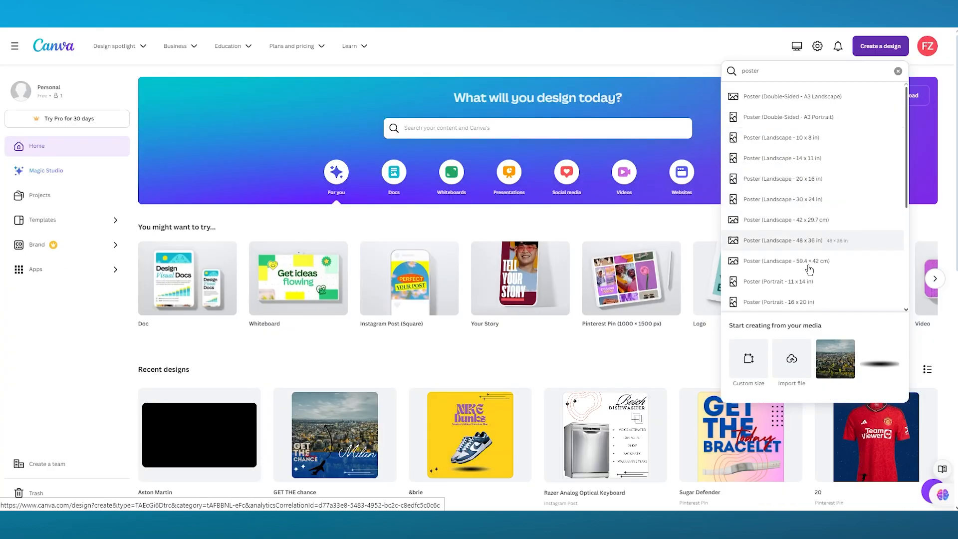
left_click(812, 282)
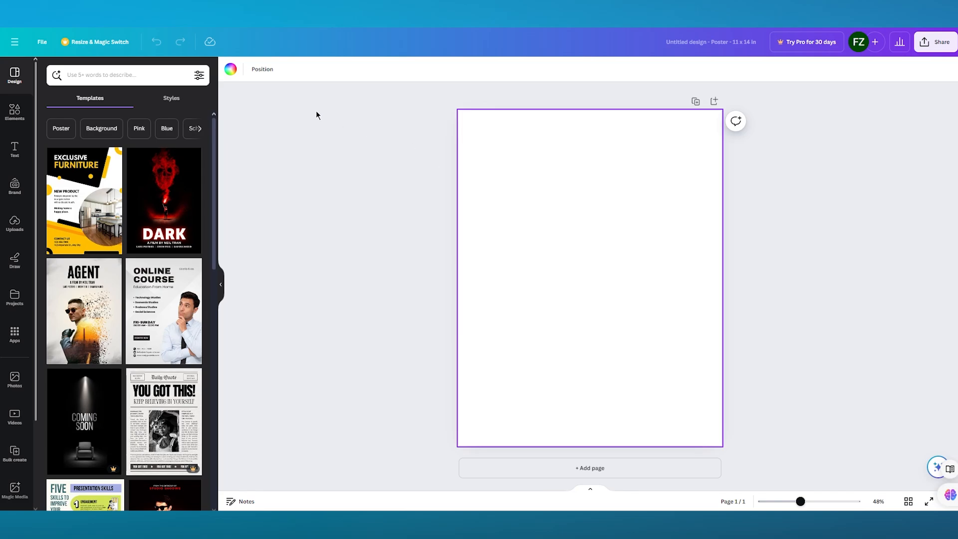
Step: Set the poster's background to solid black
left_click(231, 70)
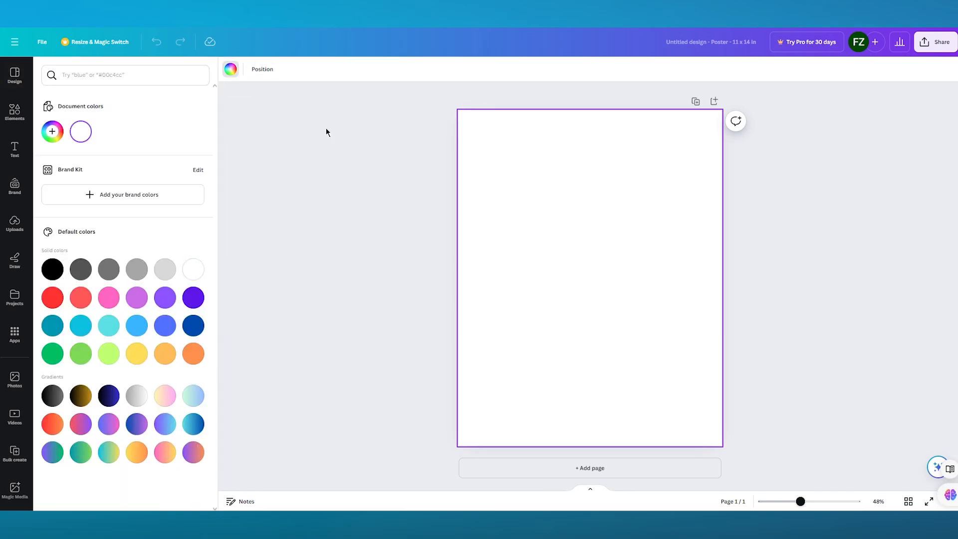
left_click(57, 269)
left_click(350, 241)
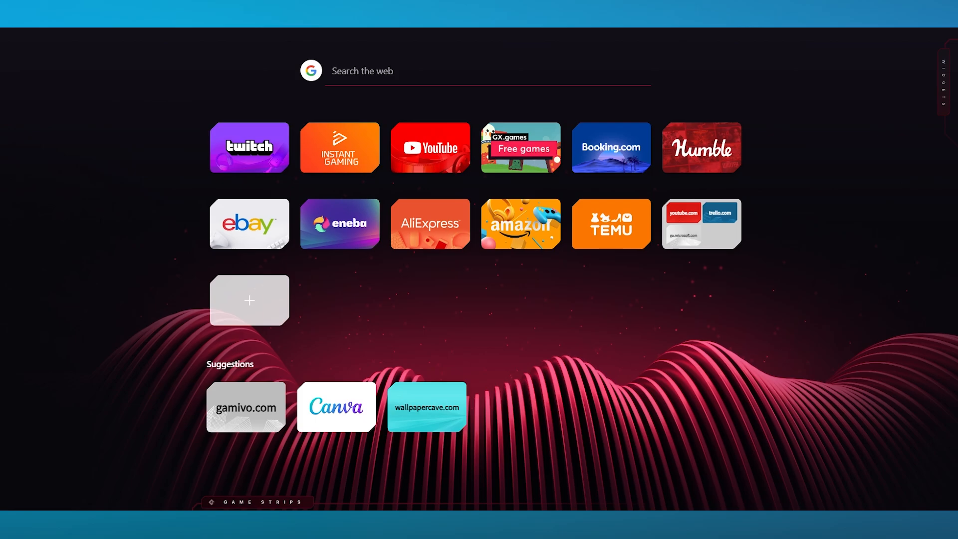
Step: Search the web for "metal band images collage" and look through the image results
type("metal")
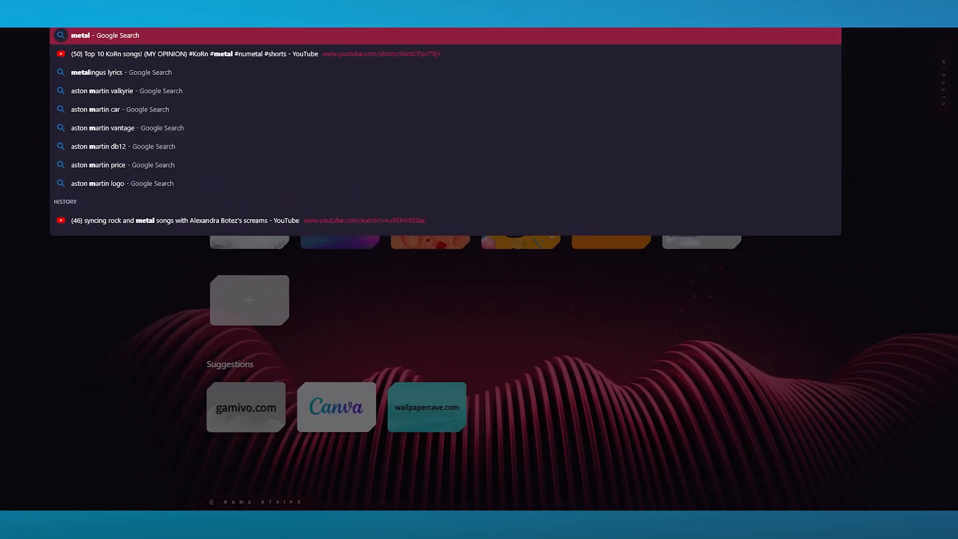
type(" band images col")
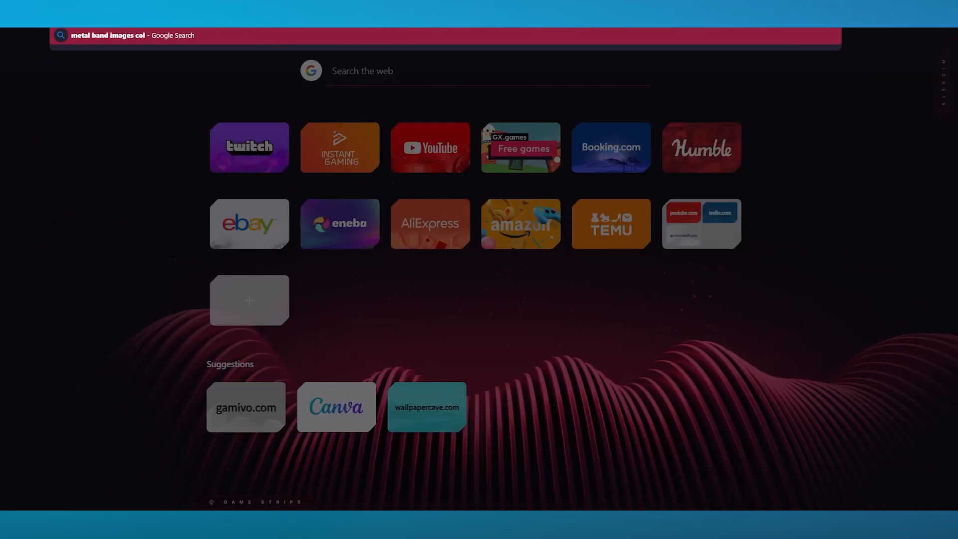
type("lage")
key("Return")
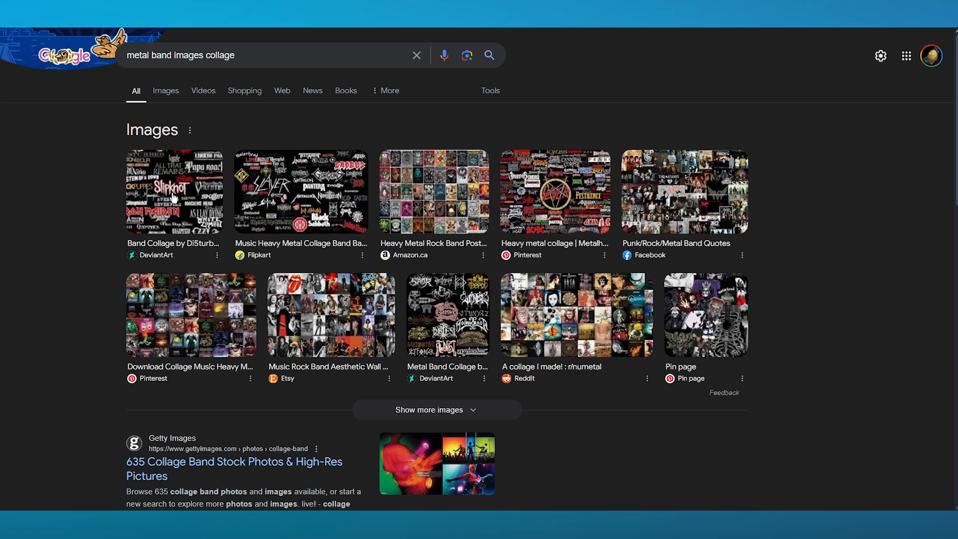
scroll(82, 224, "down", 3)
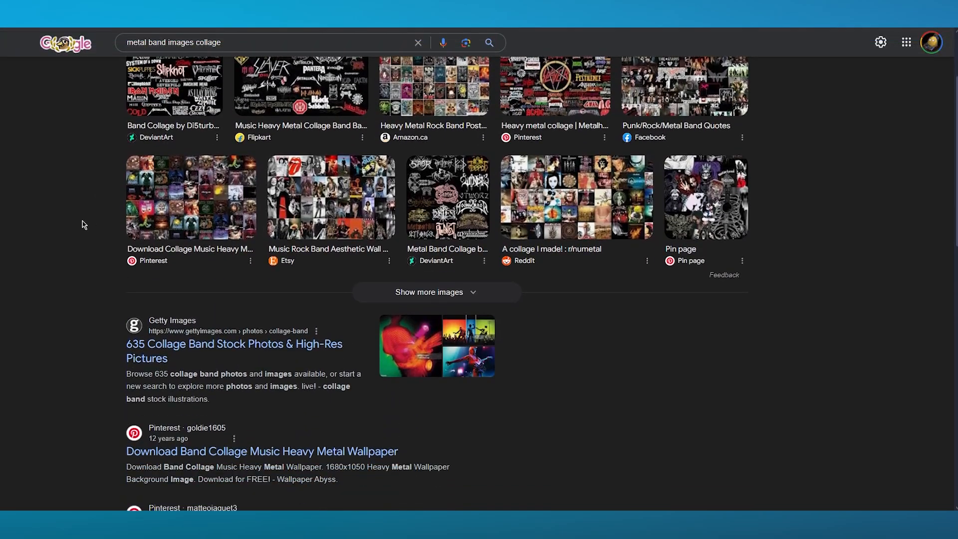
scroll(82, 223, "up", 3)
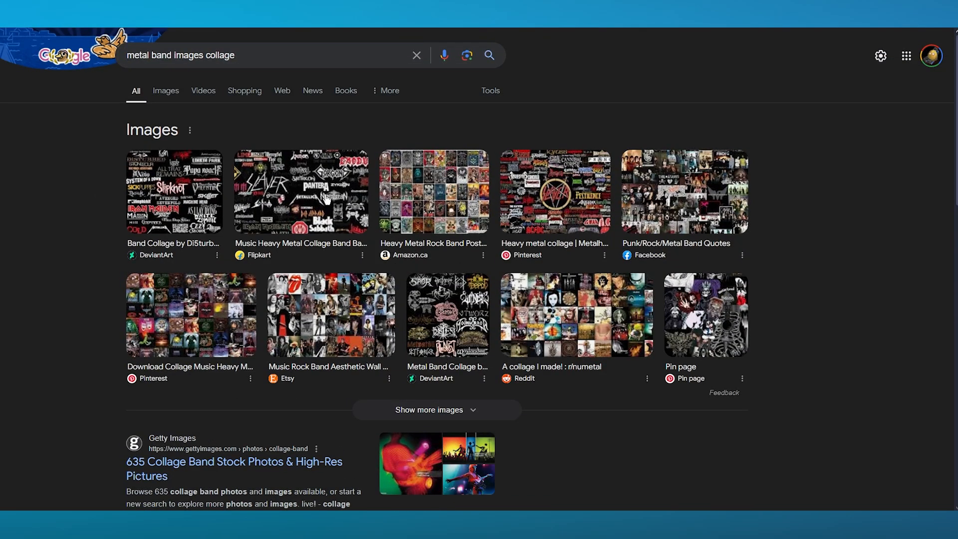
Step: Preview the Slayer-centred heavy metal collage and the related Mostly Metal Logo Collage
left_click(541, 194)
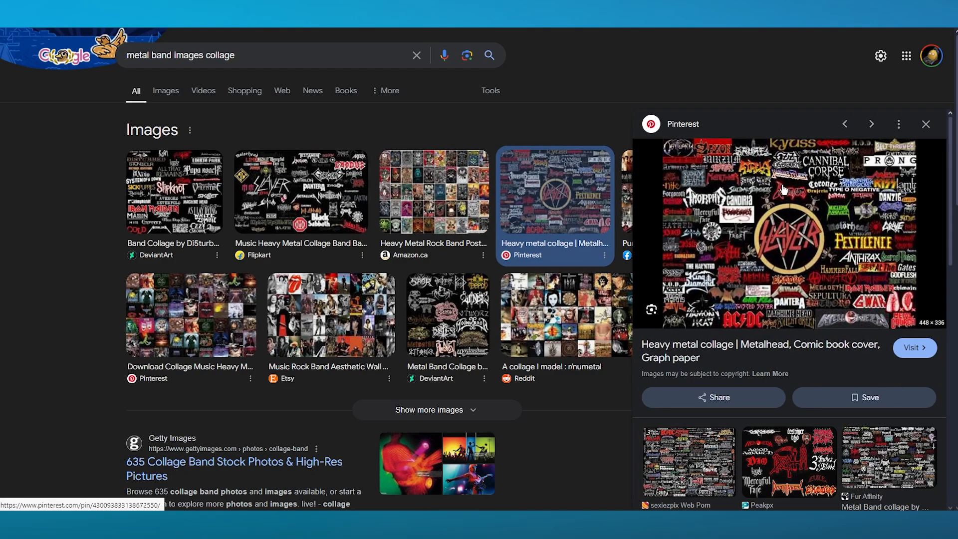
scroll(778, 199, "down", 3)
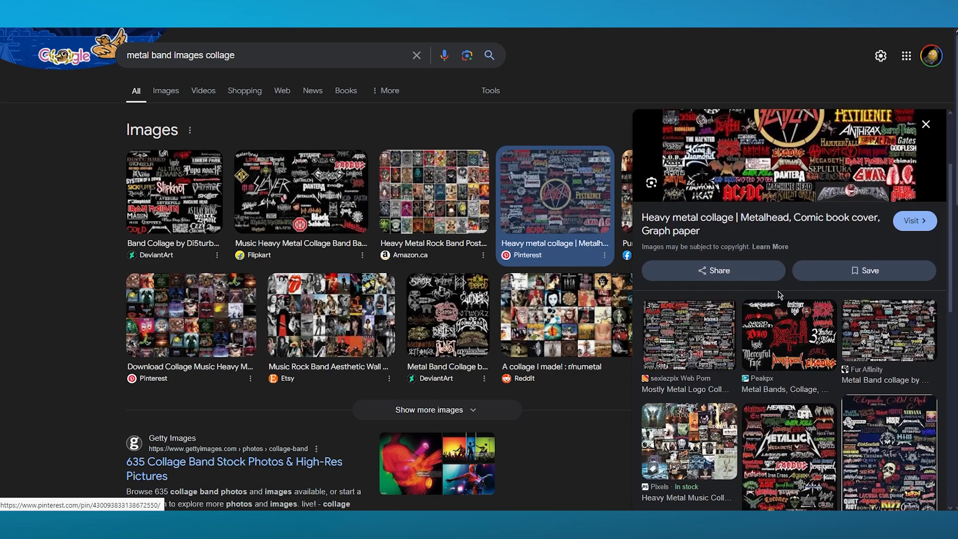
left_click(698, 327)
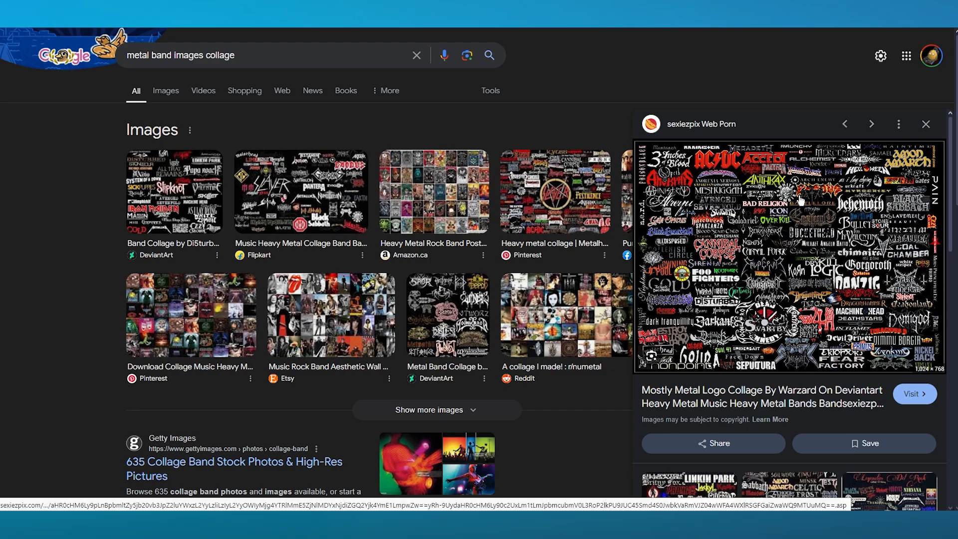
scroll(709, 206, "down", 4)
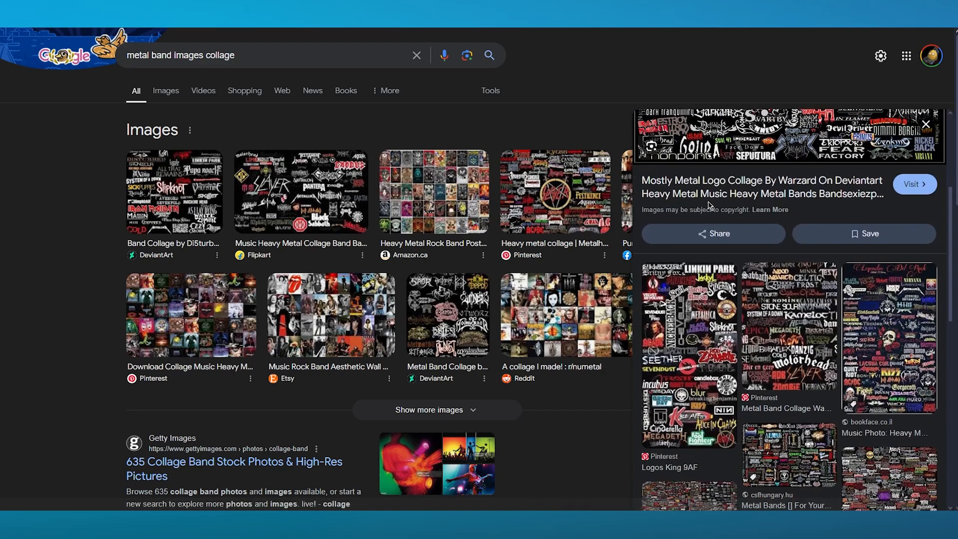
Step: Open the DeviantArt band logo collage at full size and save it as a JPEG under its suggested file name
left_click(174, 192)
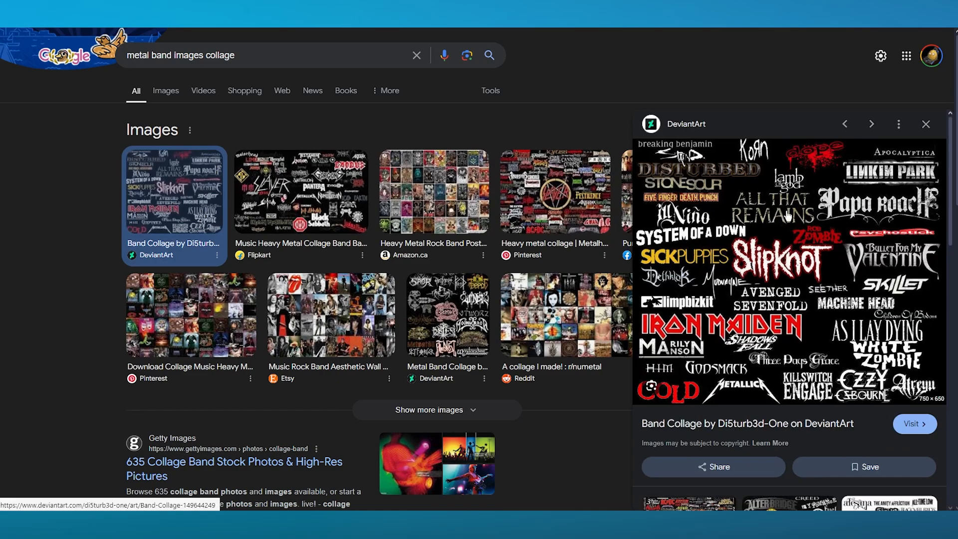
right_click(788, 215)
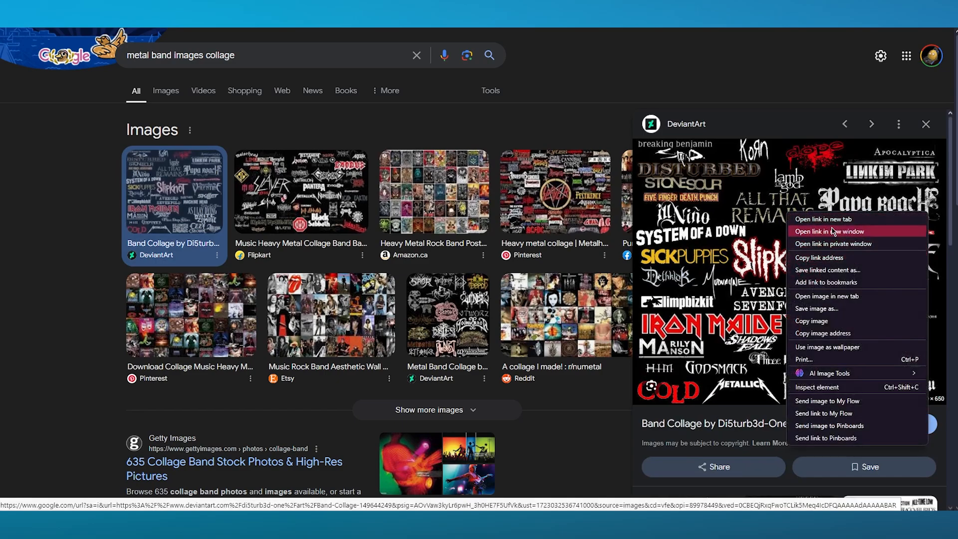
left_click(841, 307)
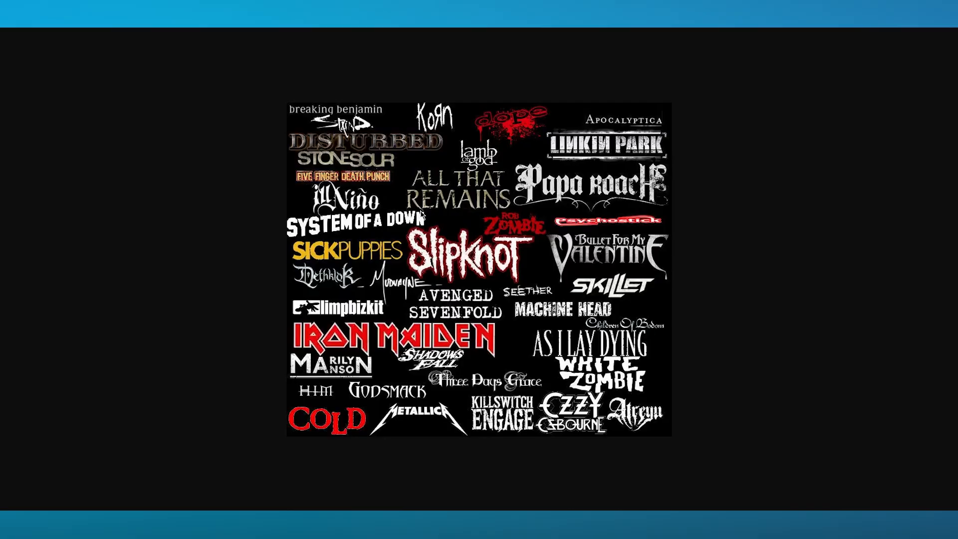
right_click(471, 216)
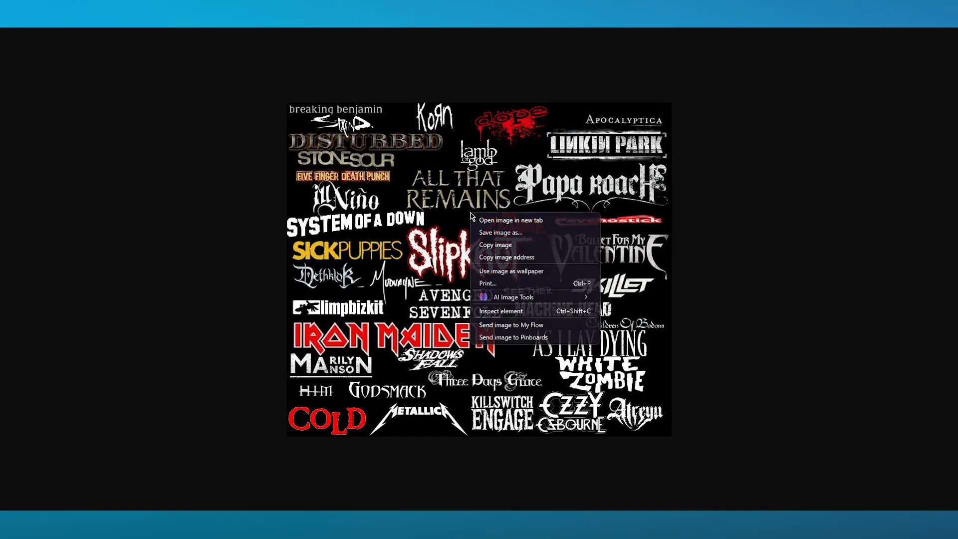
left_click(526, 240)
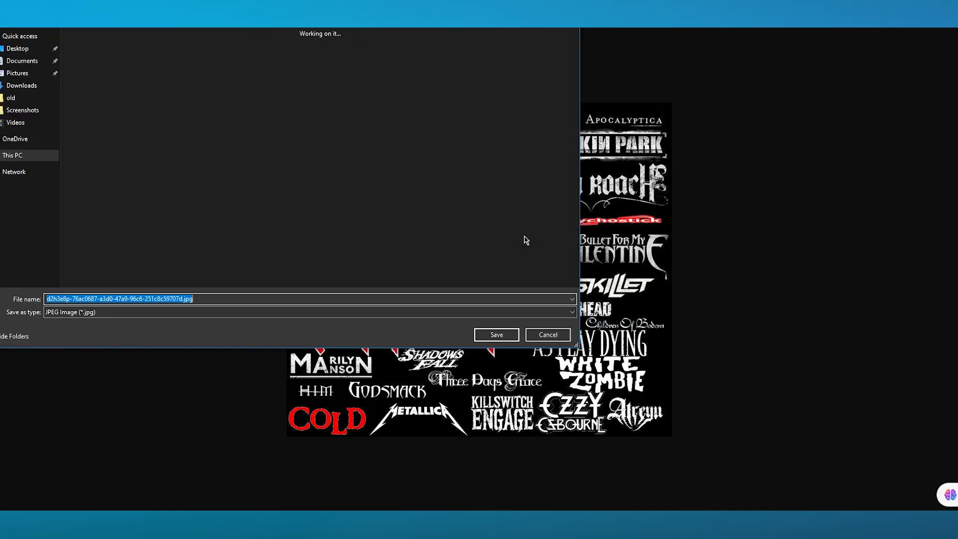
key("Return")
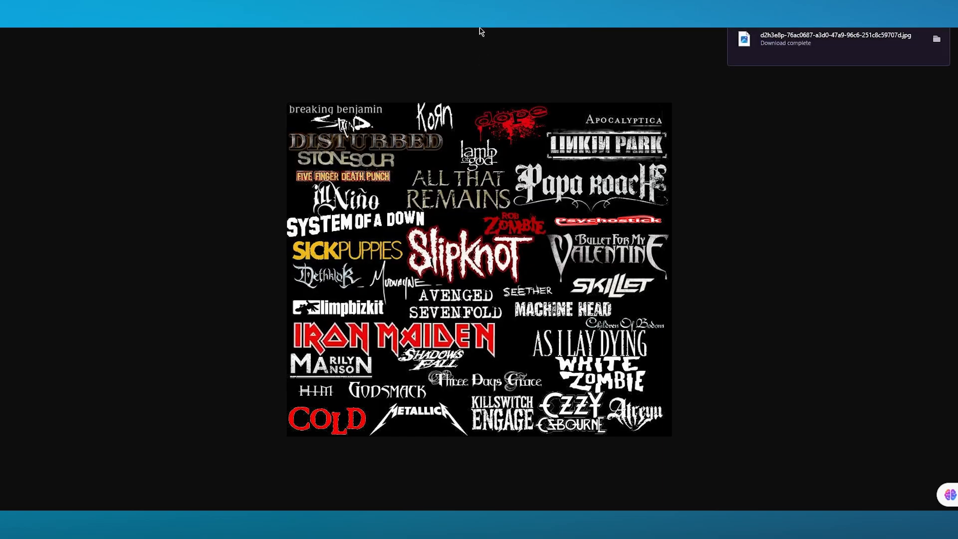
Step: Remove the saved collage's background with remove.bg and download the standard 537 × 465 px result
key("ctrl+t")
type("remove")
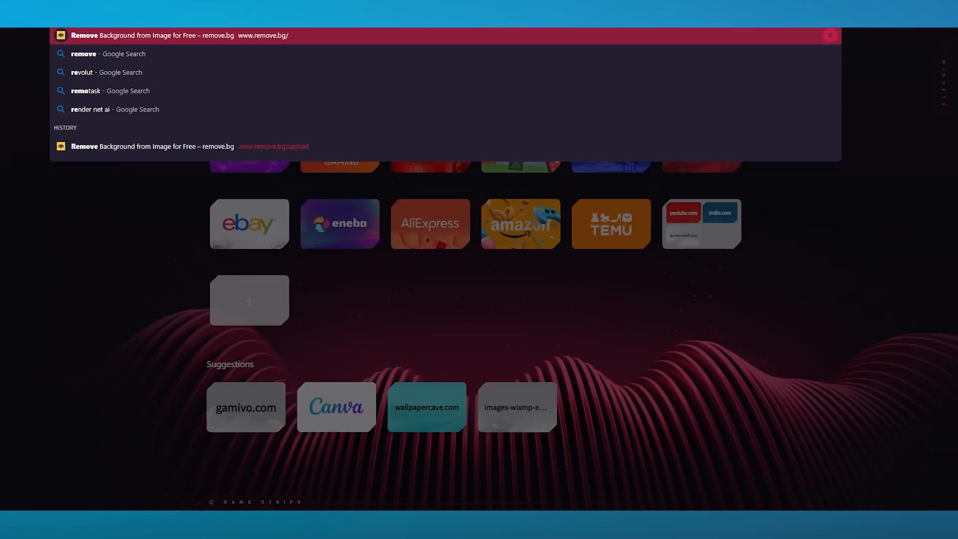
key("Return")
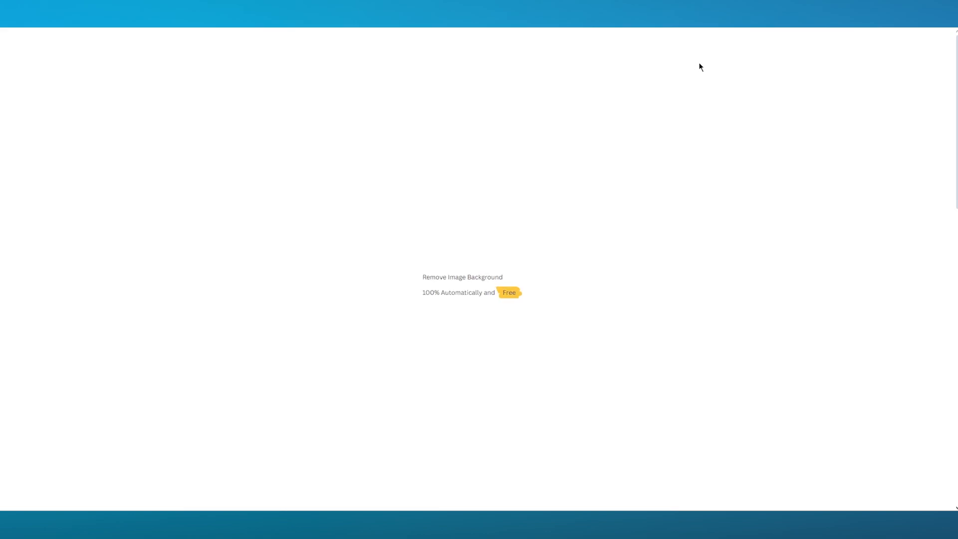
left_click(917, 14)
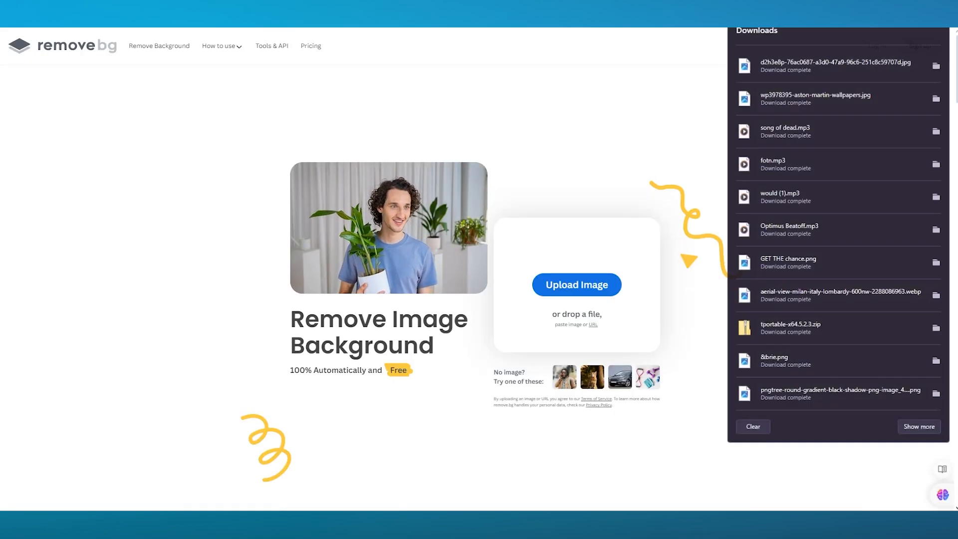
left_click_drag(833, 66, 579, 289)
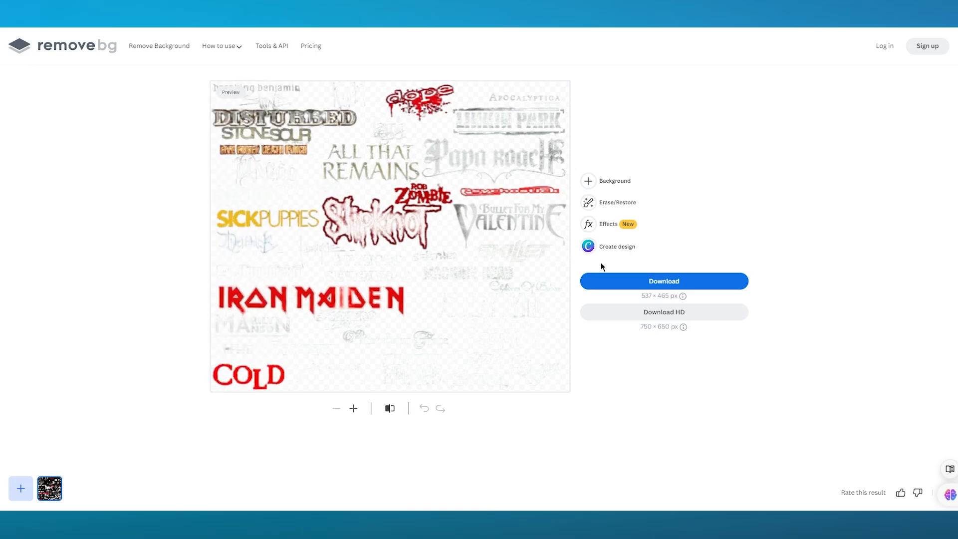
left_click(622, 280)
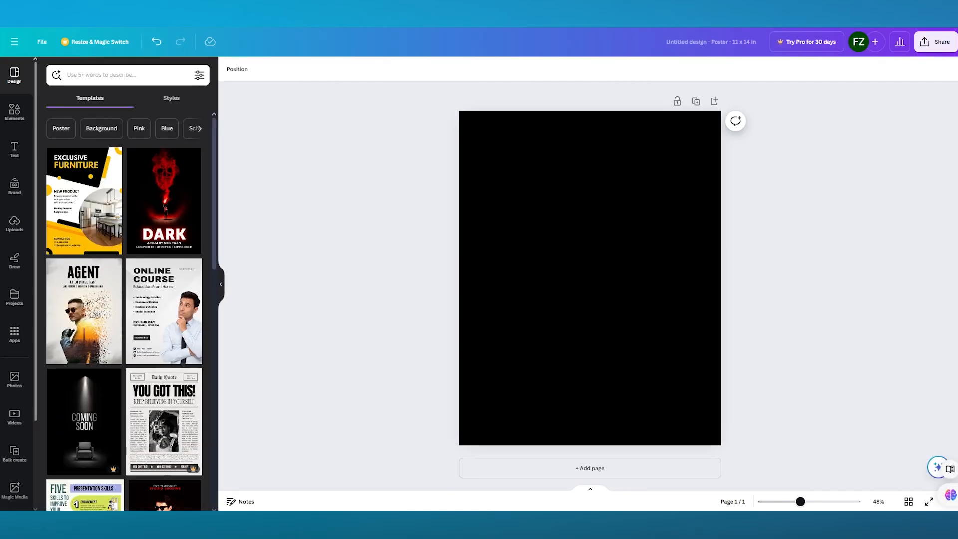
Step: Add the downloaded transparent collage PNG to the poster in Canva and enlarge it to the full page width, aligned with the page's upper edge
left_click(838, 22)
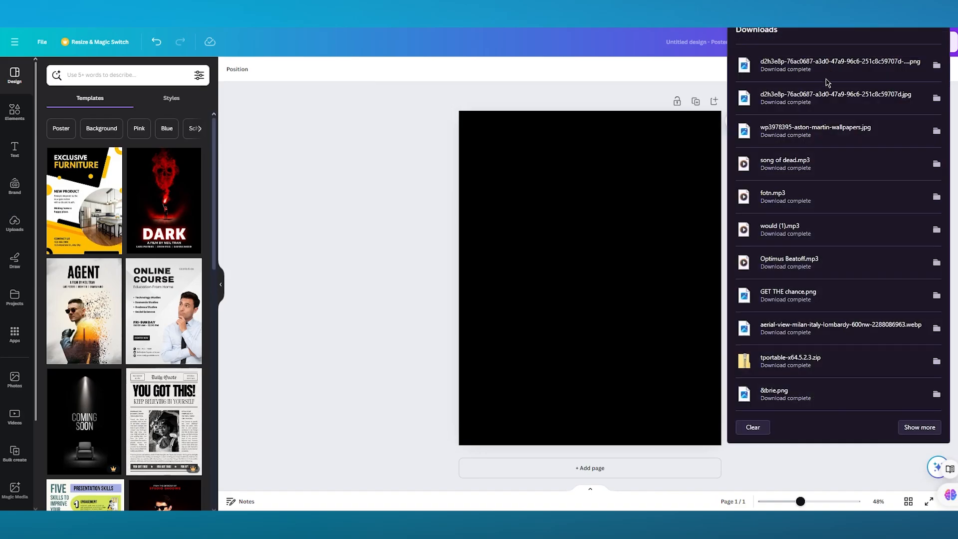
left_click_drag(837, 72, 721, 160)
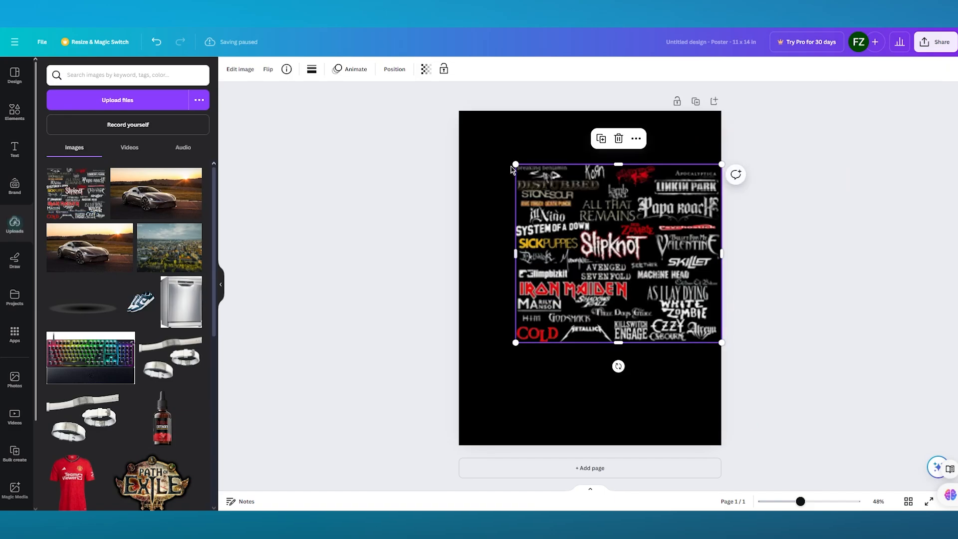
left_click_drag(515, 164, 444, 129)
left_click_drag(687, 226, 686, 222)
left_click(845, 216)
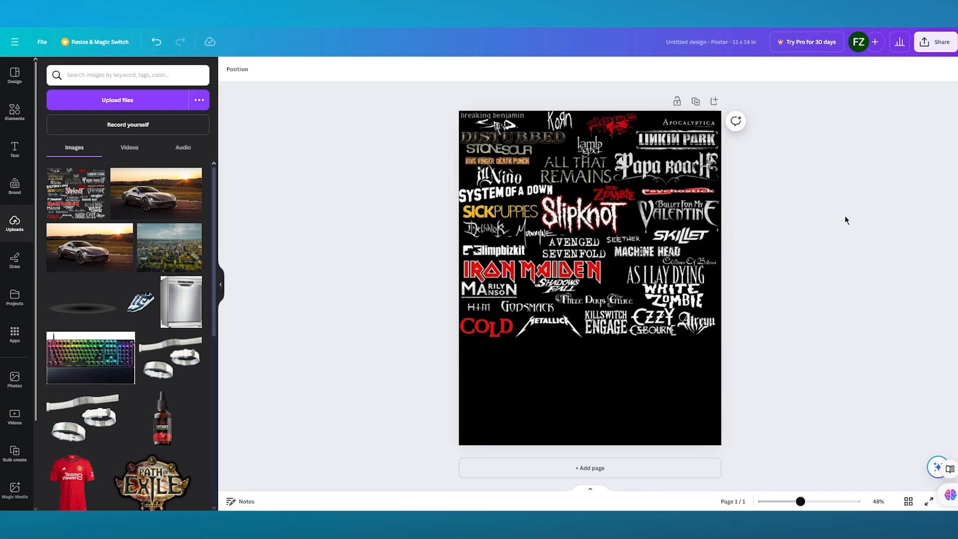
Step: Adjust the collage image to temperature -26, tint -6 and brightness -19
left_click(667, 186)
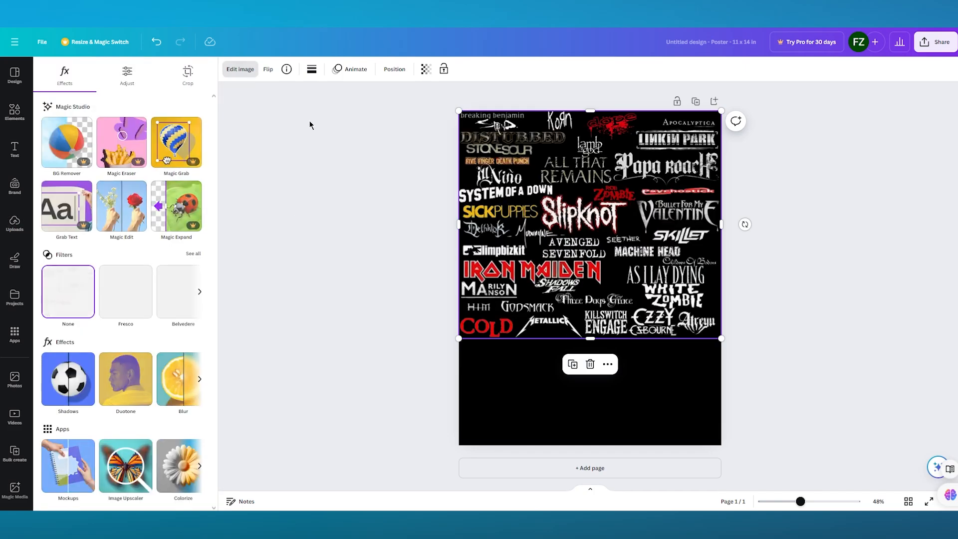
left_click(127, 77)
mouse_move(107, 218)
left_mouse_down()
mouse_move(146, 219)
mouse_move(47, 218)
mouse_move(117, 221)
mouse_move(76, 220)
mouse_move(91, 218)
left_mouse_up()
left_click_drag(107, 251, 89, 261)
mouse_move(98, 259)
left_mouse_down()
mouse_move(112, 258)
mouse_move(69, 255)
mouse_move(96, 255)
left_mouse_up()
scroll(105, 299, "down", 1)
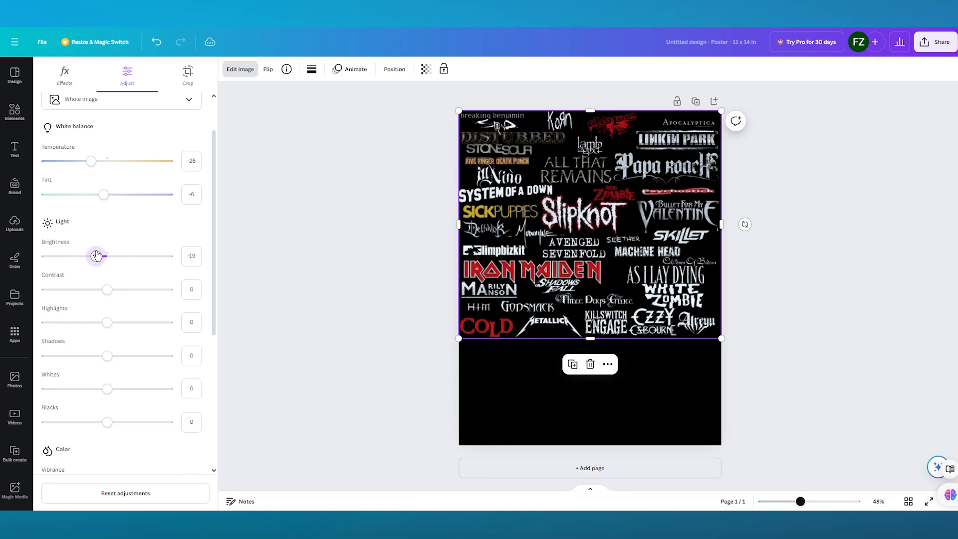
Step: Set the collage image's contrast to 29 and highlights to -29
mouse_move(106, 290)
left_mouse_down()
mouse_move(142, 294)
mouse_move(66, 289)
mouse_move(124, 288)
left_mouse_up()
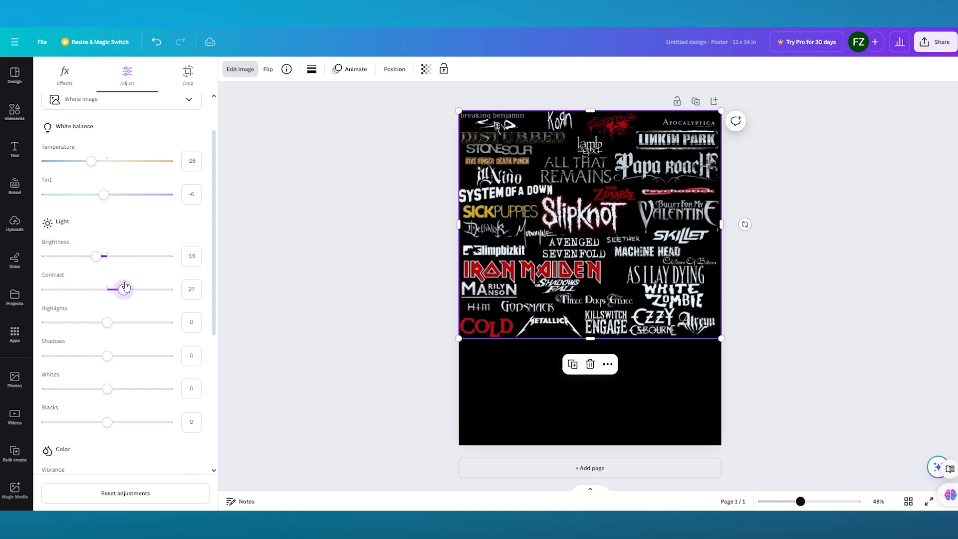
scroll(128, 325, "down", 2)
mouse_move(104, 244)
left_mouse_down()
mouse_move(167, 244)
mouse_move(48, 246)
mouse_move(89, 245)
left_mouse_up()
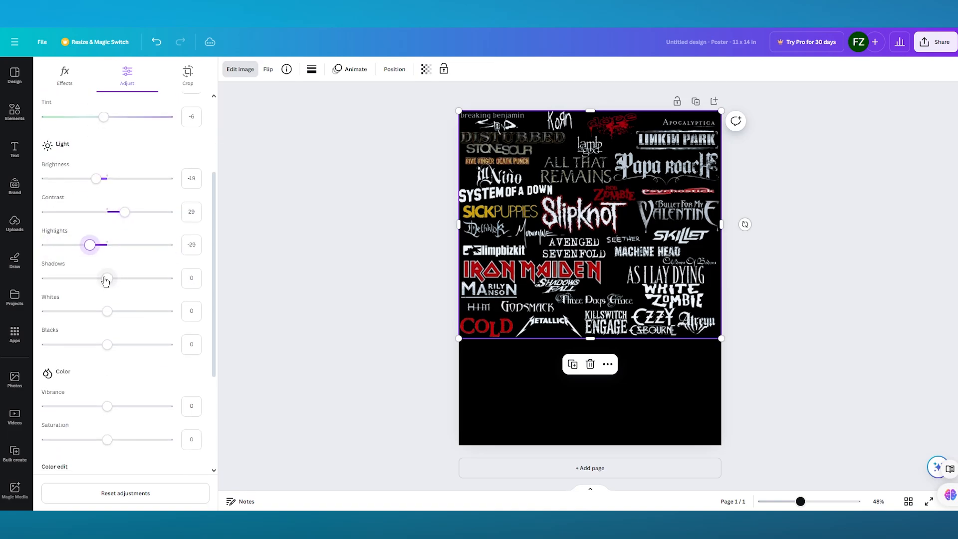
Step: Set the collage image's shadows to 55, whites to 66, blacks to 69 and vibrance to 37
left_click_drag(104, 278, 148, 258)
scroll(143, 280, "down", 1)
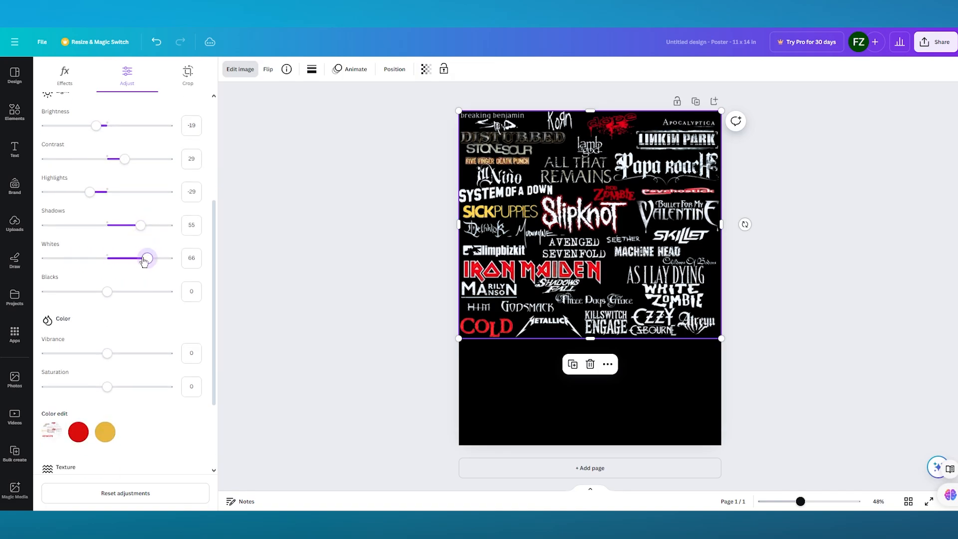
left_click_drag(107, 293, 131, 306)
scroll(172, 279, "down", 1)
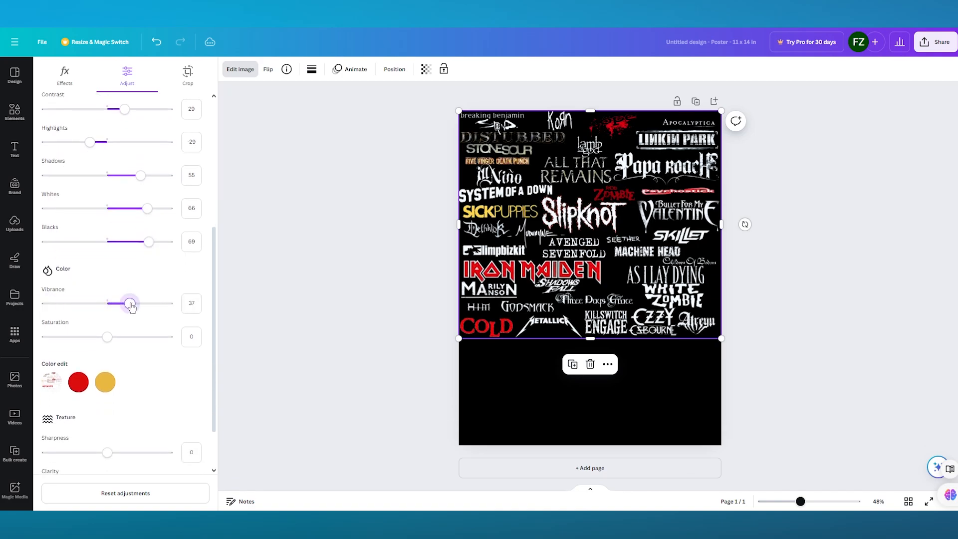
Step: Set the collage image's saturation to -20, sharpness to 100, clarity to -2 and vignette to 42
mouse_move(107, 337)
left_mouse_down()
mouse_move(172, 338)
mouse_move(96, 345)
left_mouse_up()
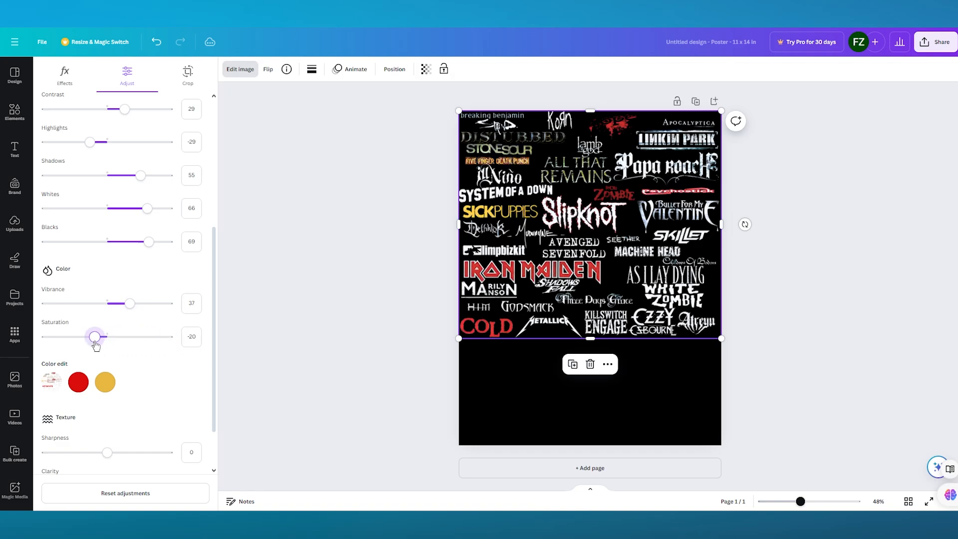
scroll(95, 345, "down", 1)
left_click_drag(107, 389, 226, 383)
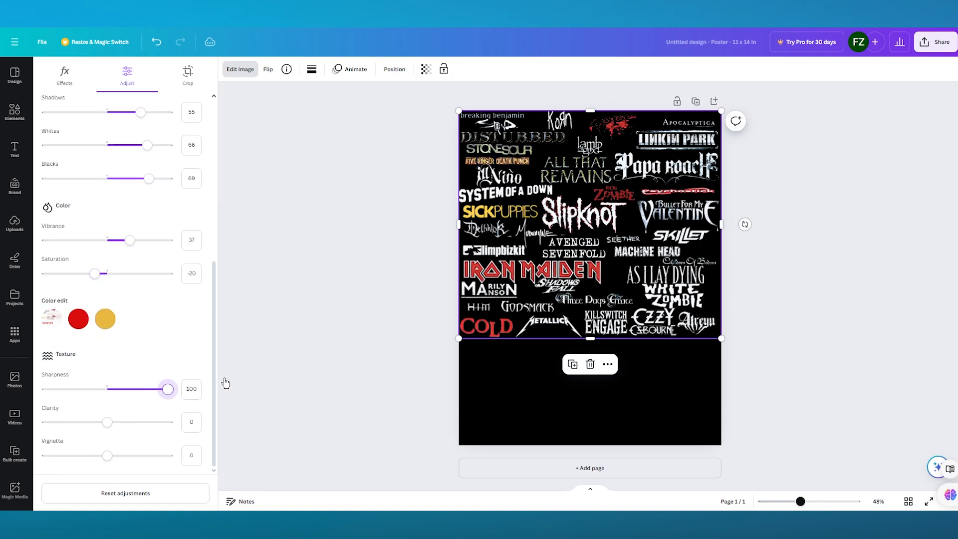
mouse_move(108, 422)
left_mouse_down()
mouse_move(169, 426)
mouse_move(46, 422)
mouse_move(169, 422)
mouse_move(92, 423)
mouse_move(106, 422)
left_mouse_up()
left_click_drag(106, 456, 135, 476)
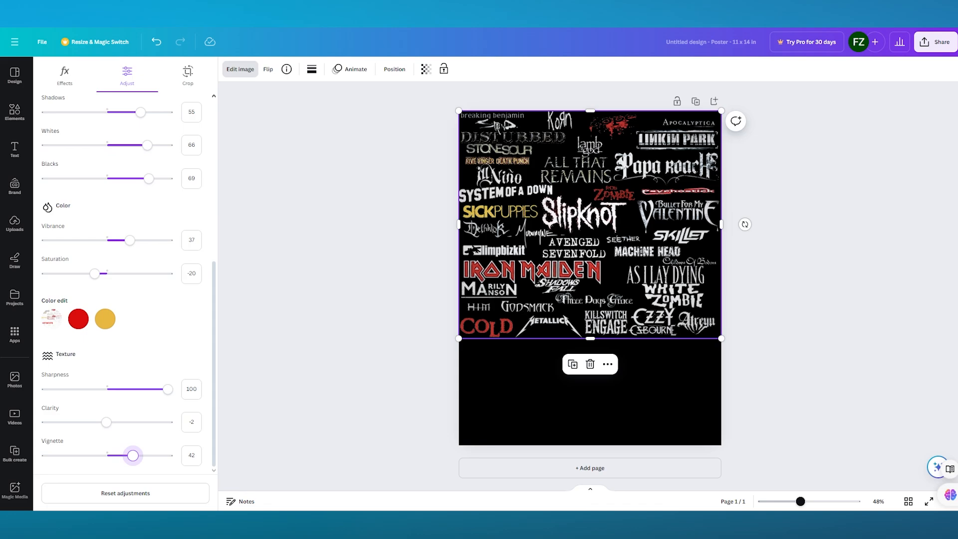
Step: Search Google Images for "metal concert" in a new browser tab
key("ctrl+t")
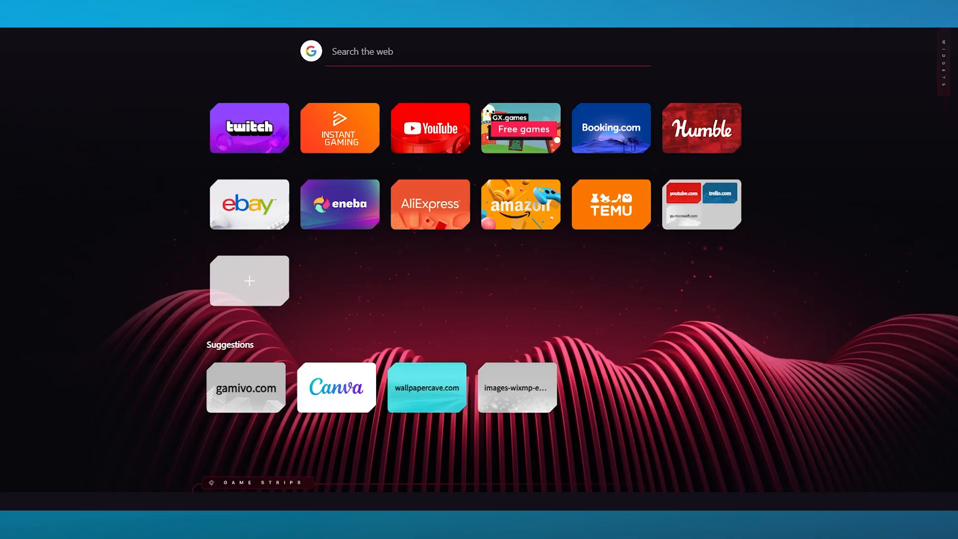
type("metal concert")
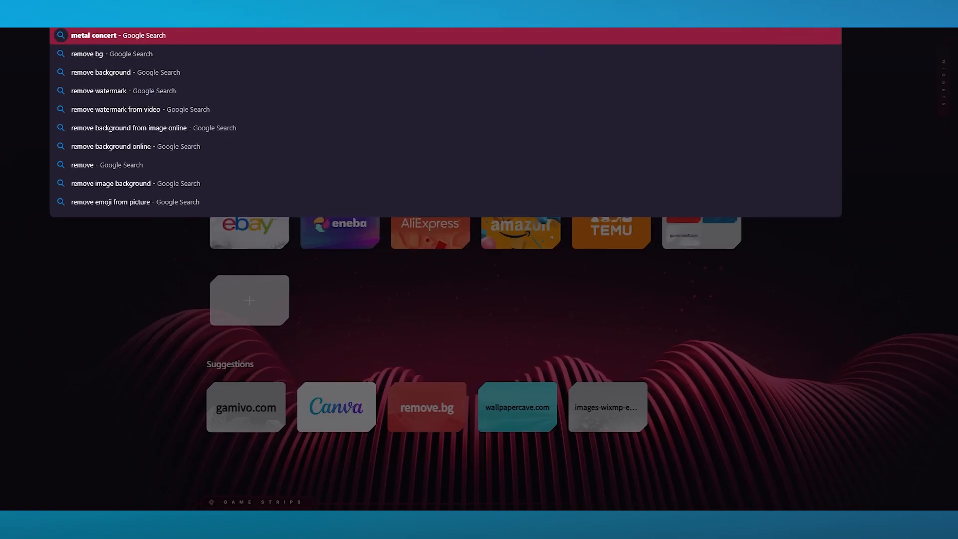
key("Return")
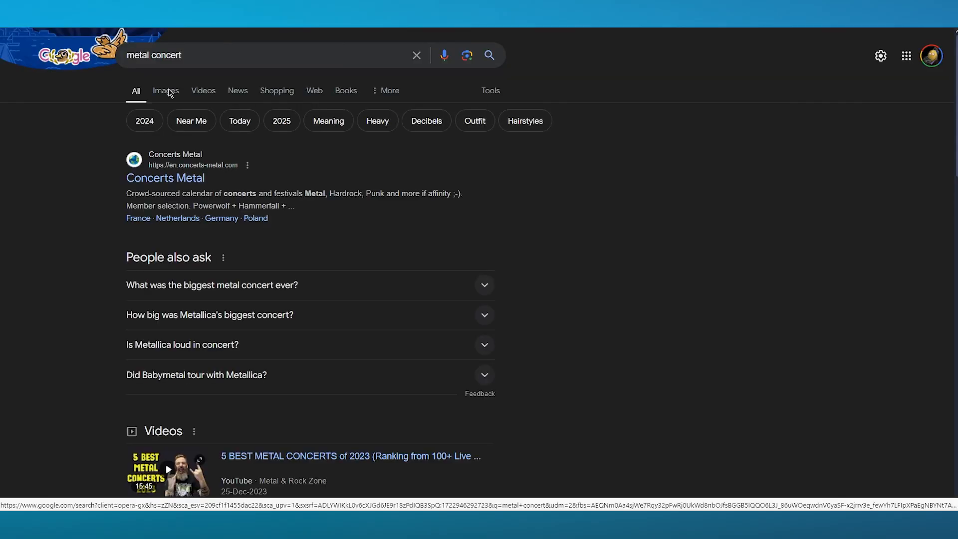
left_click(170, 92)
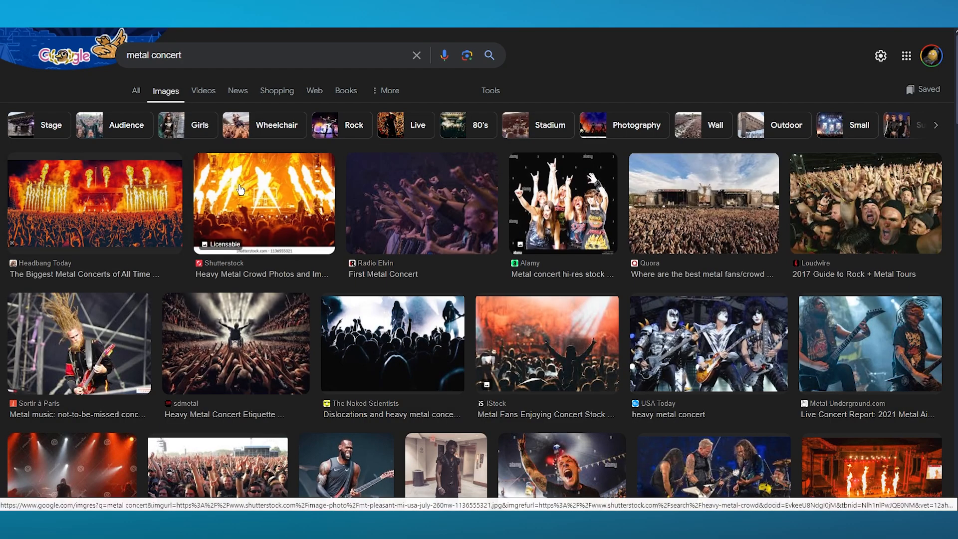
Step: Open the square concert crowd picture with raised hands and flames from the related images and capture it as a screen snip
left_click(126, 207)
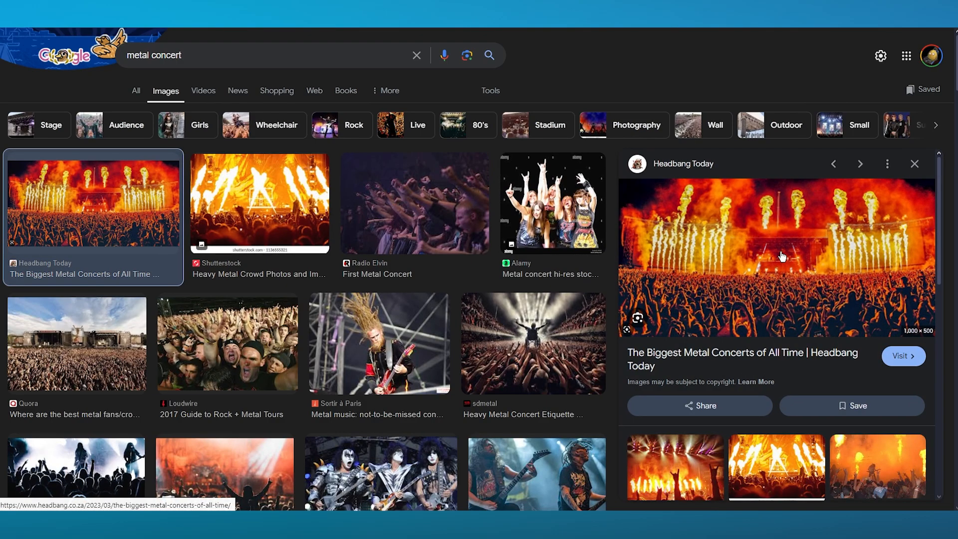
scroll(781, 256, "down", 3)
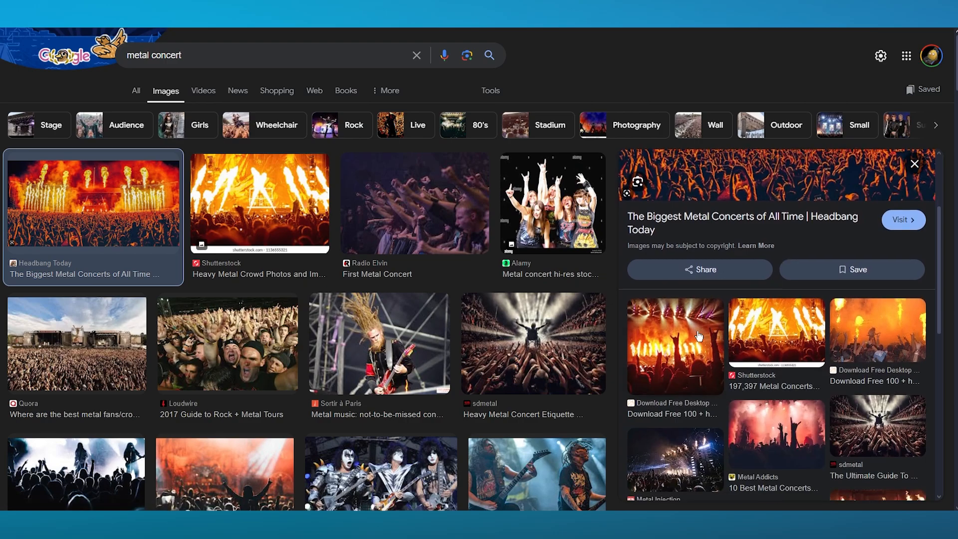
left_click(697, 335)
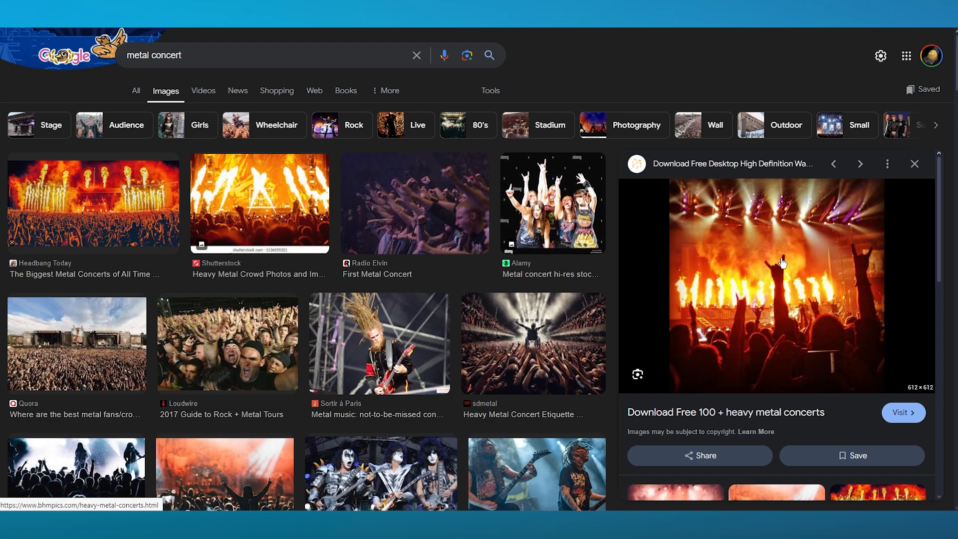
key("super+shift+s")
left_click_drag(668, 179, 884, 386)
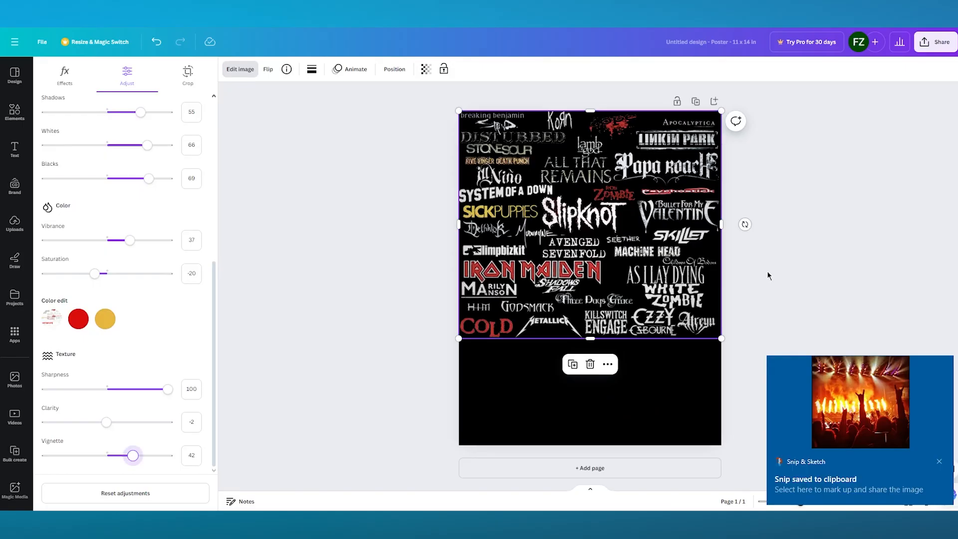
Step: Paste the concert snip into the Canva poster and enlarge it to the full 11 in page width, covering the logo collage
key("ctrl+v")
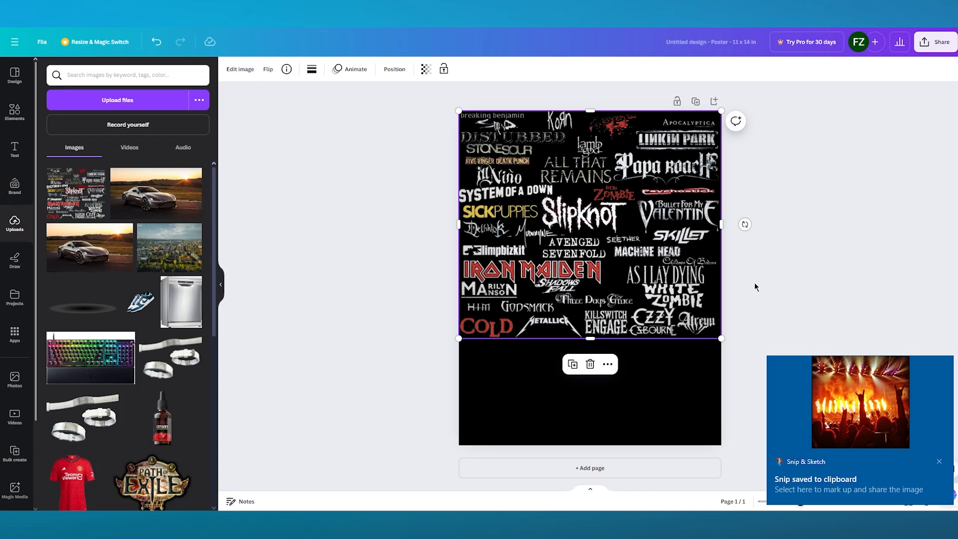
left_click(756, 287)
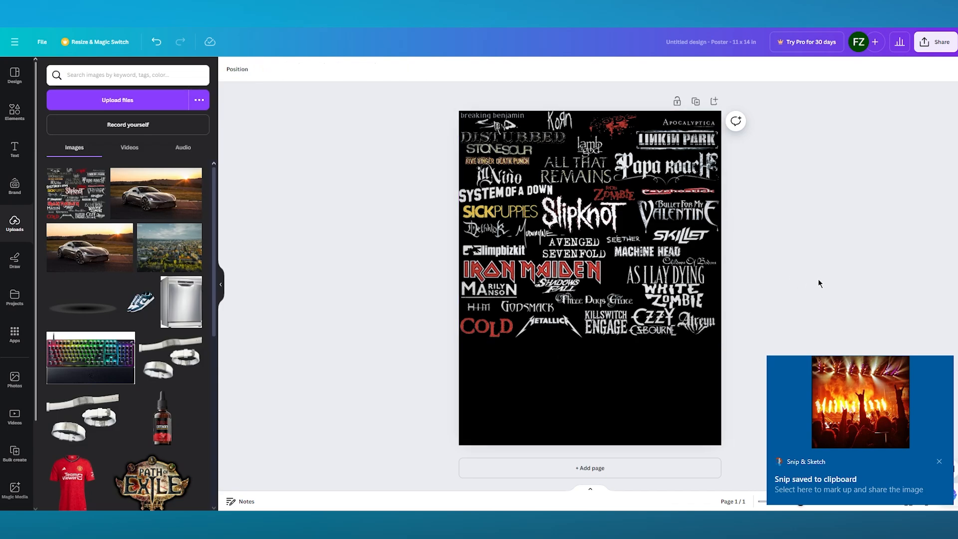
key("ctrl+v")
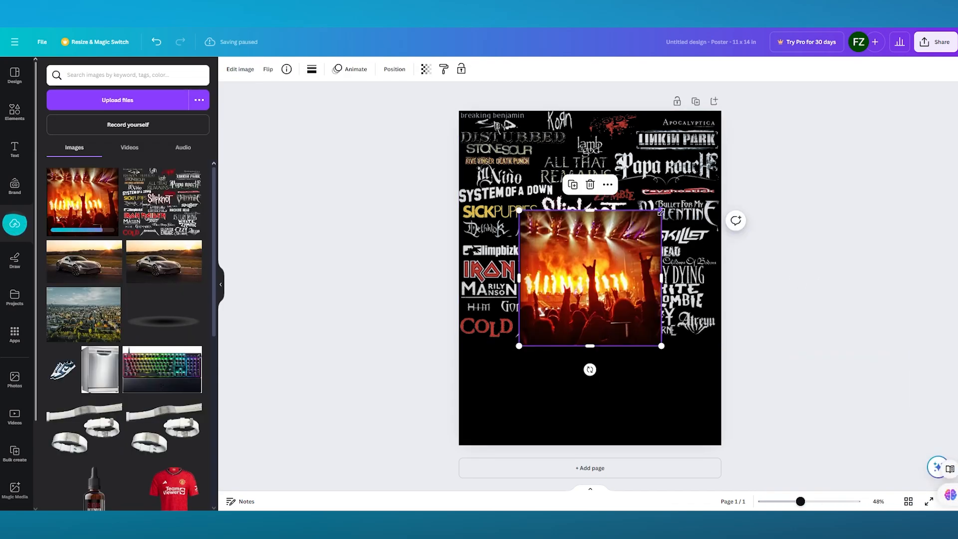
left_click_drag(661, 212, 728, 159)
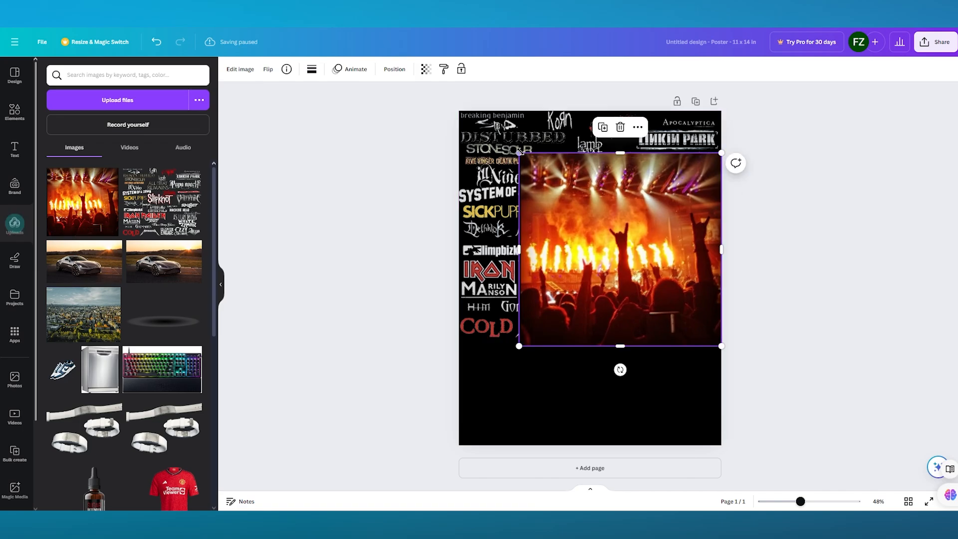
left_click_drag(519, 153, 438, 115)
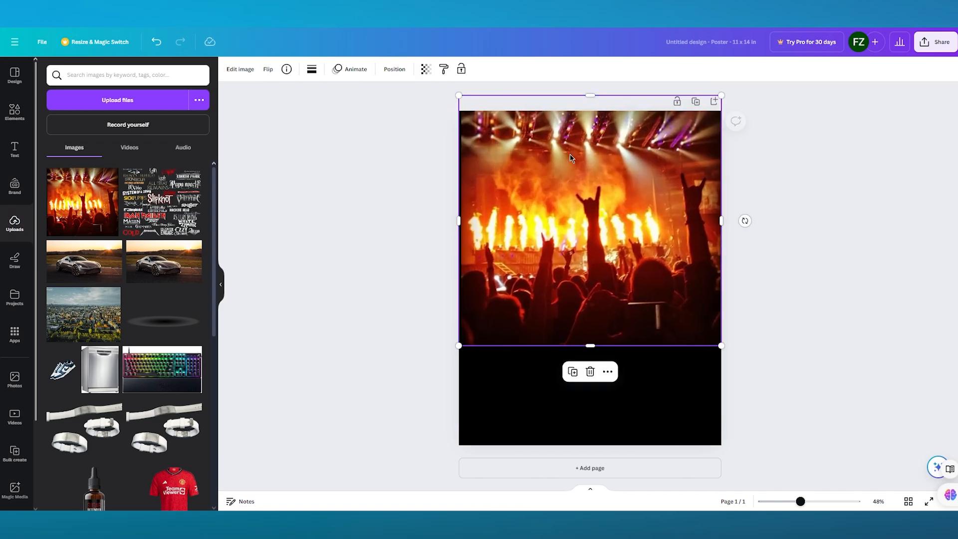
left_click_drag(586, 157, 587, 163)
left_click(836, 203)
Step: Send the concert photo to the back so that it sits behind the band logo collage
left_click(626, 199)
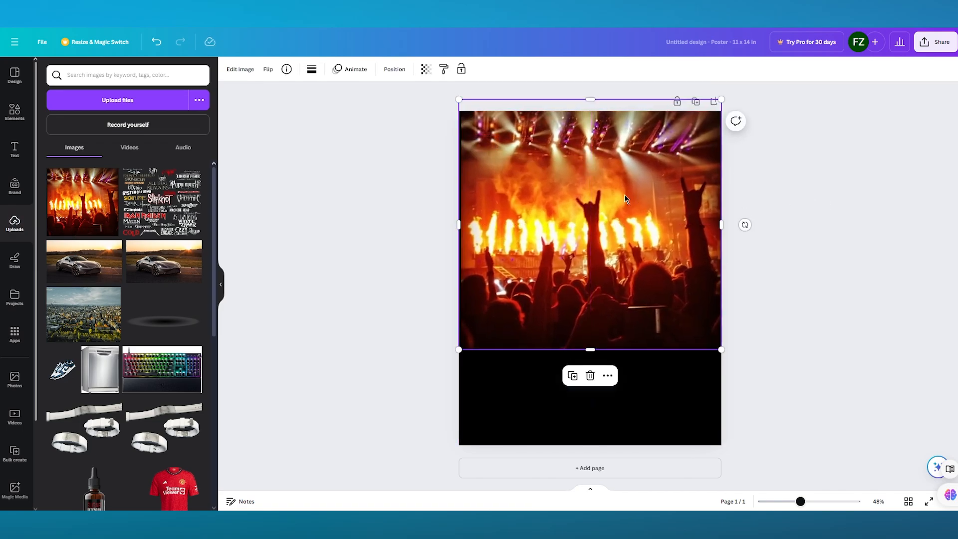
left_click(392, 69)
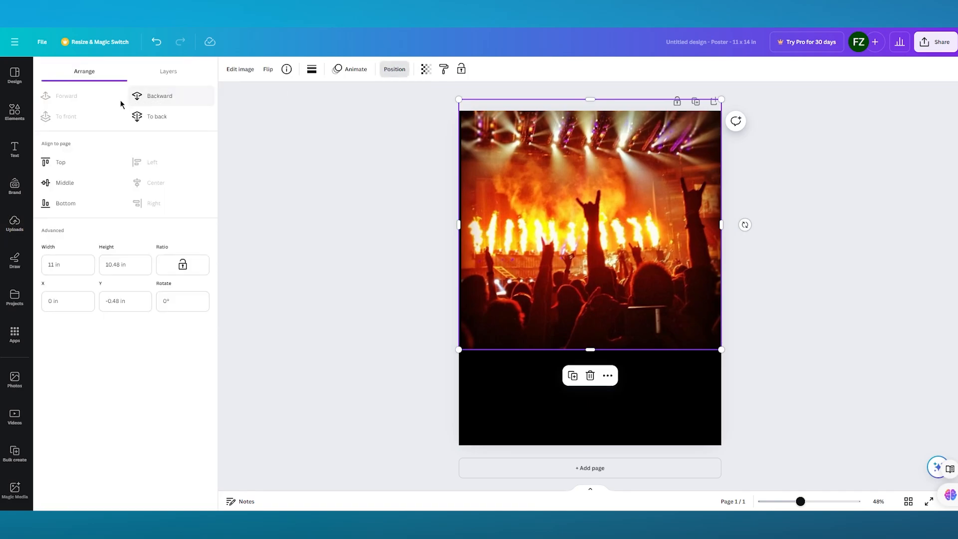
left_click(152, 115)
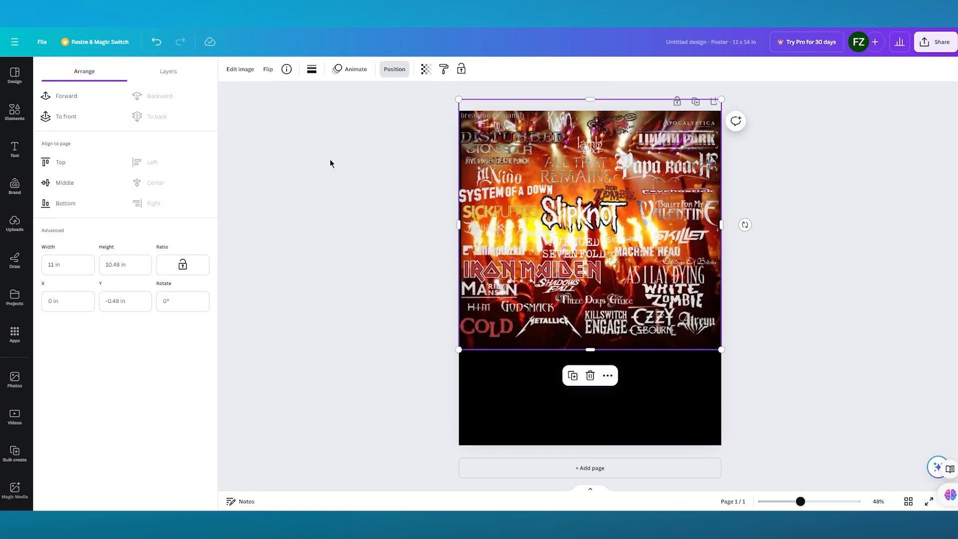
left_click(15, 223)
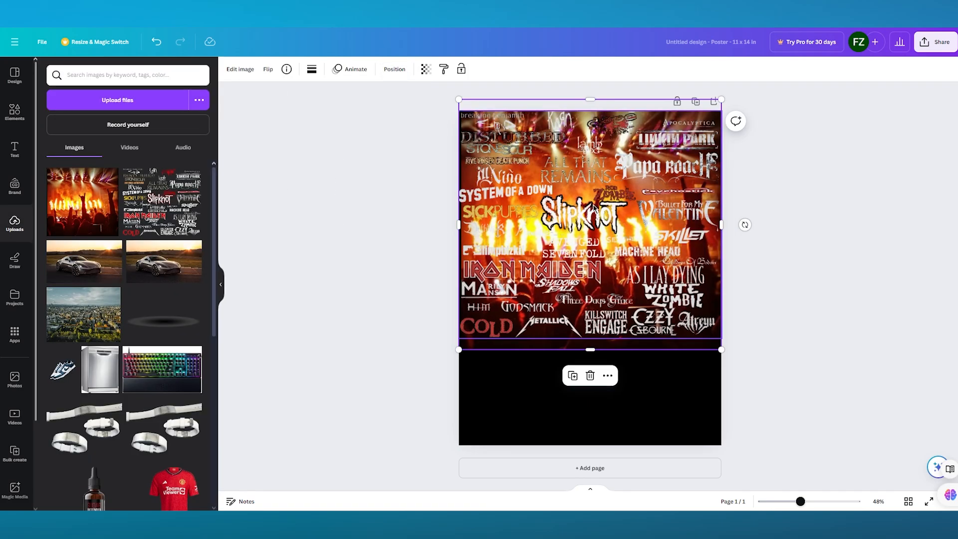
Step: Lower the concert photo's transparency value to slightly below 52 to dim it behind the logos
left_click(425, 68)
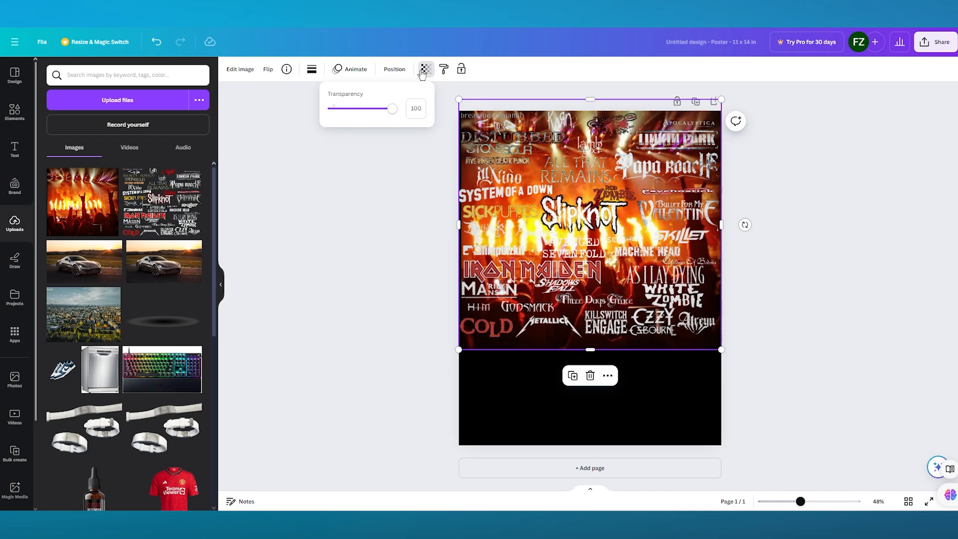
left_click_drag(395, 108, 365, 110)
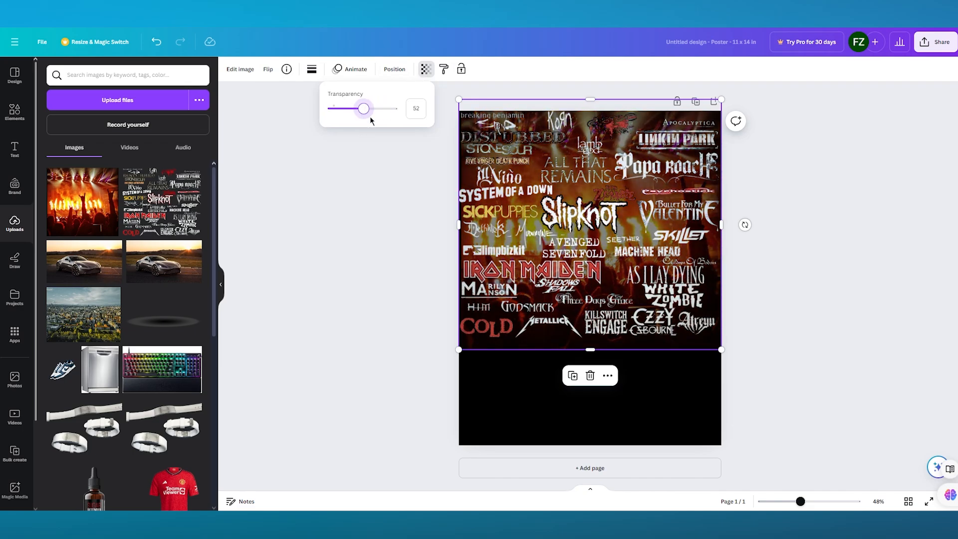
left_click_drag(363, 109, 359, 109)
left_click(821, 212)
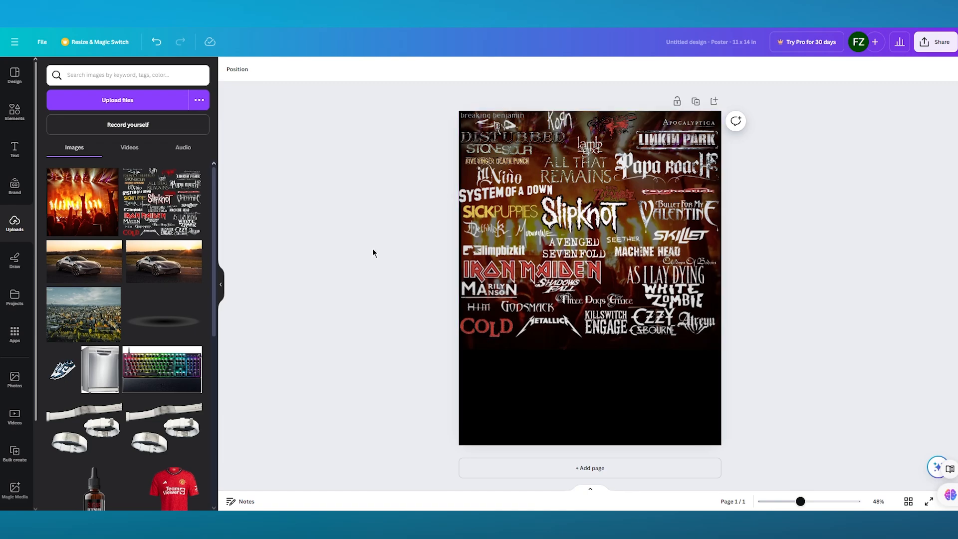
Step: Browse the text styles and font combinations for lettering that suits a metal band poster
left_click(14, 149)
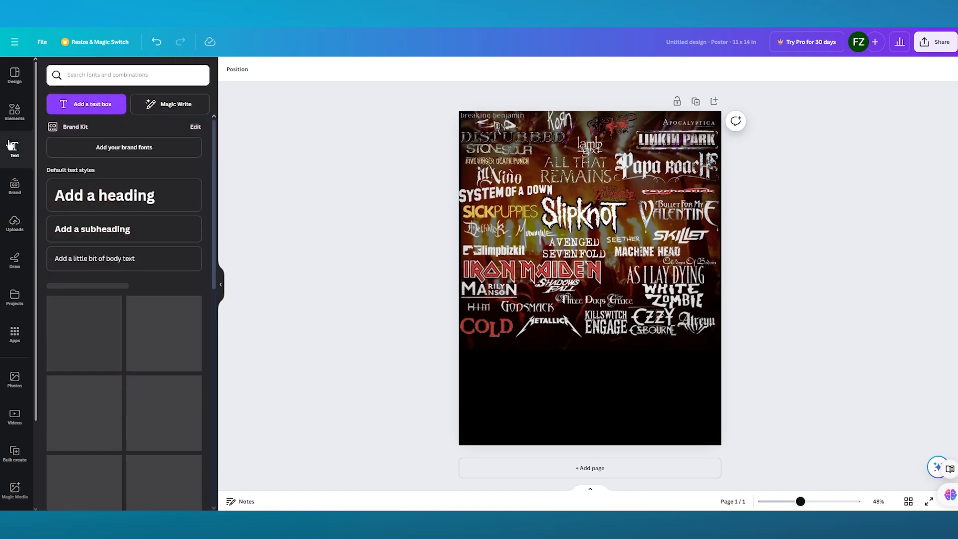
left_click(152, 83)
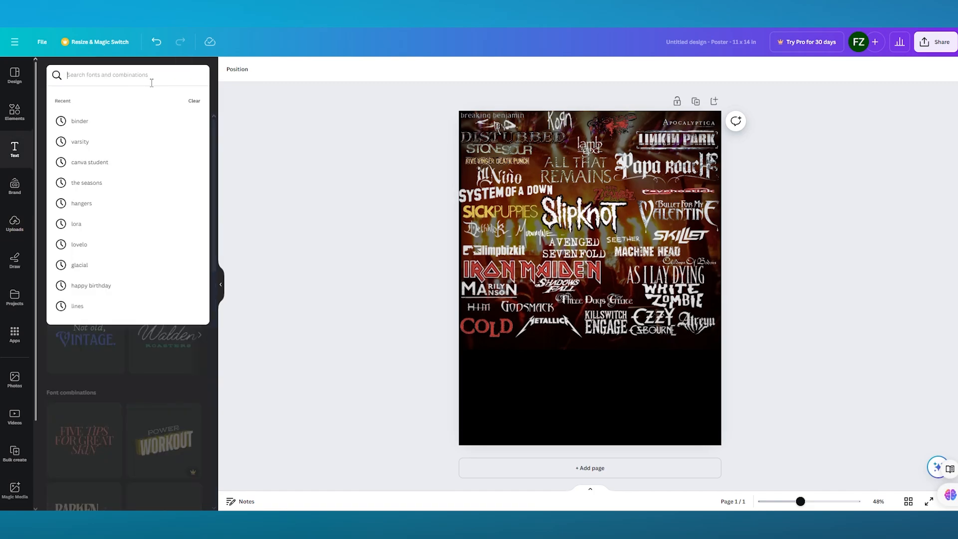
scroll(131, 357, "down", 10)
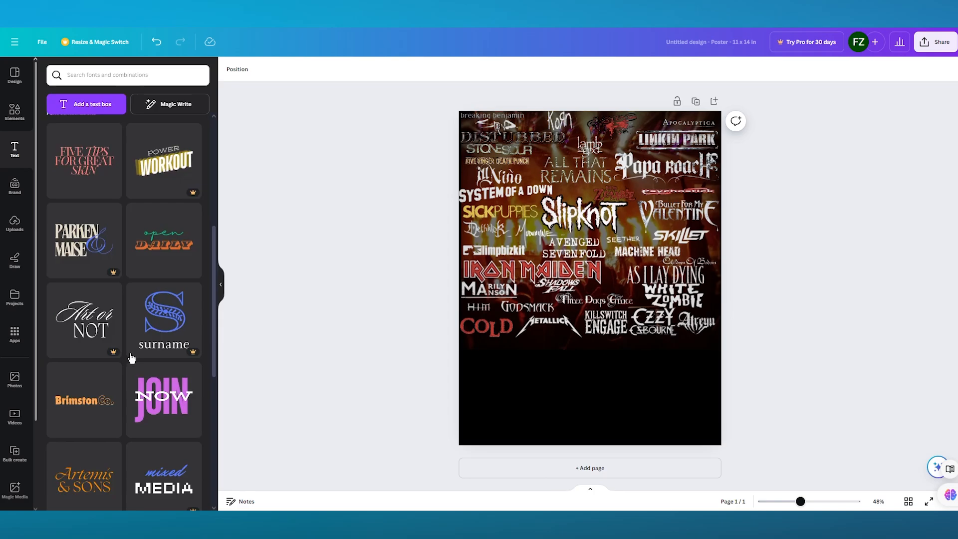
scroll(131, 358, "down", 5)
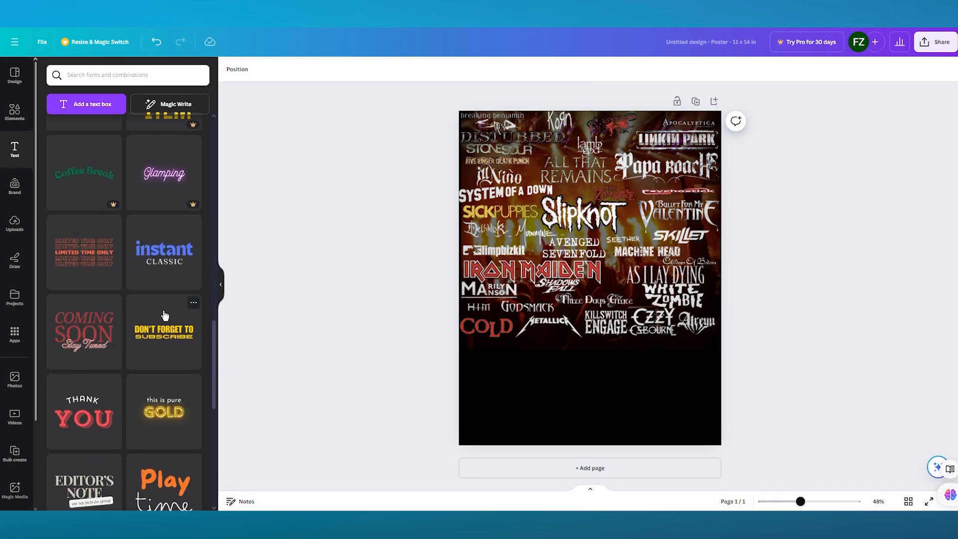
scroll(173, 308, "down", 5)
scroll(97, 344, "down", 5)
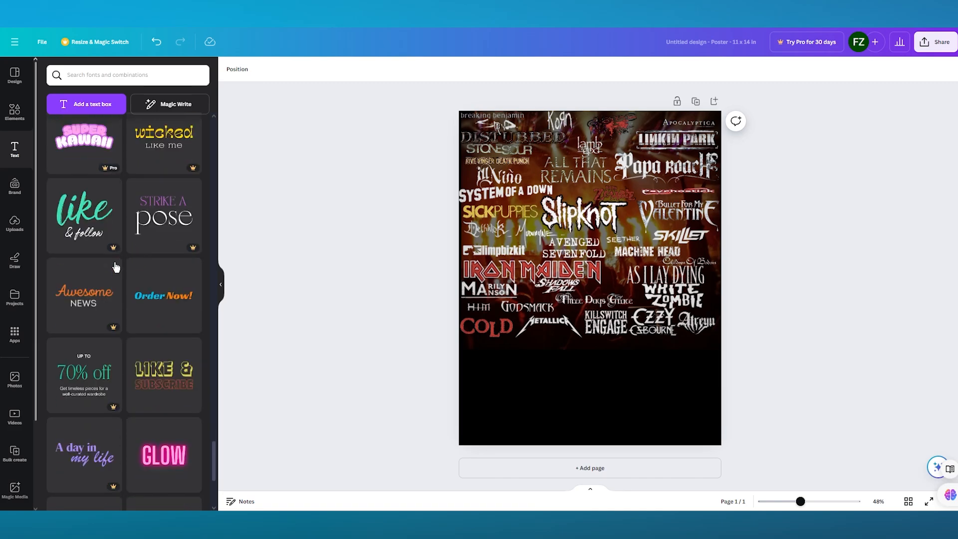
scroll(115, 267, "down", 15)
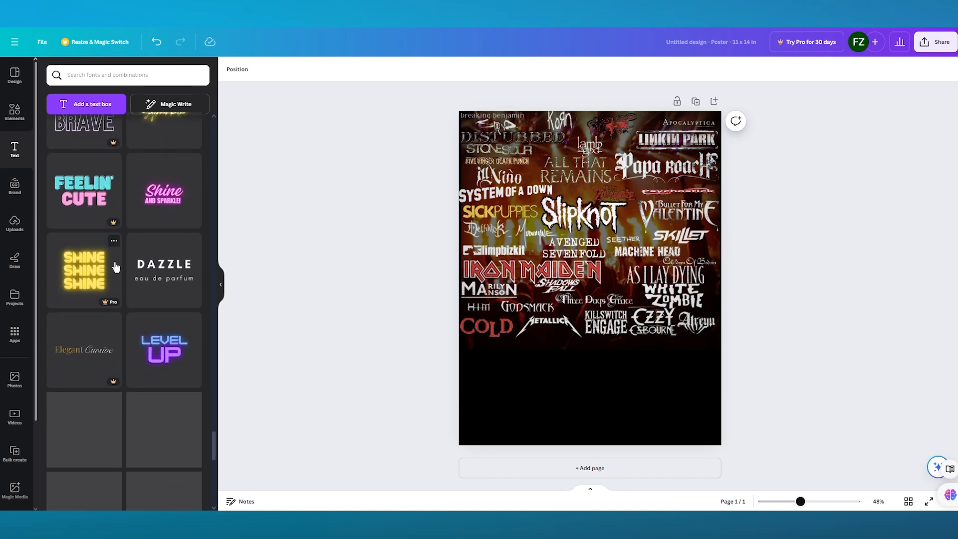
scroll(115, 266, "down", 12)
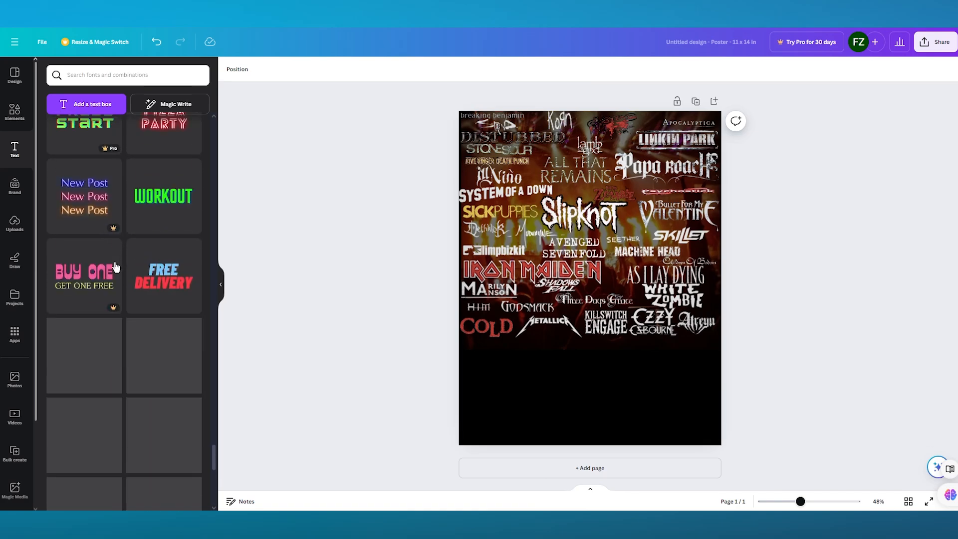
scroll(115, 266, "down", 11)
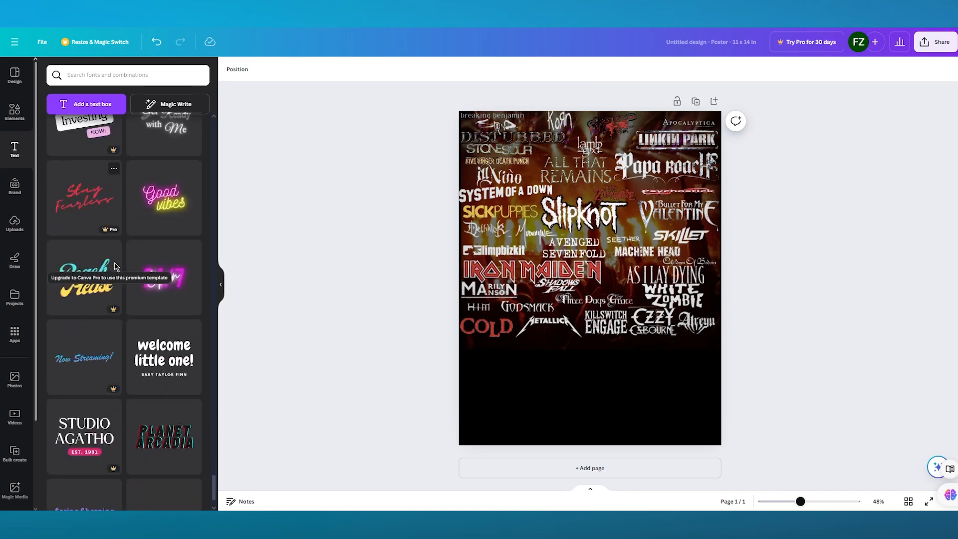
scroll(115, 267, "up", 1)
scroll(115, 267, "down", 6)
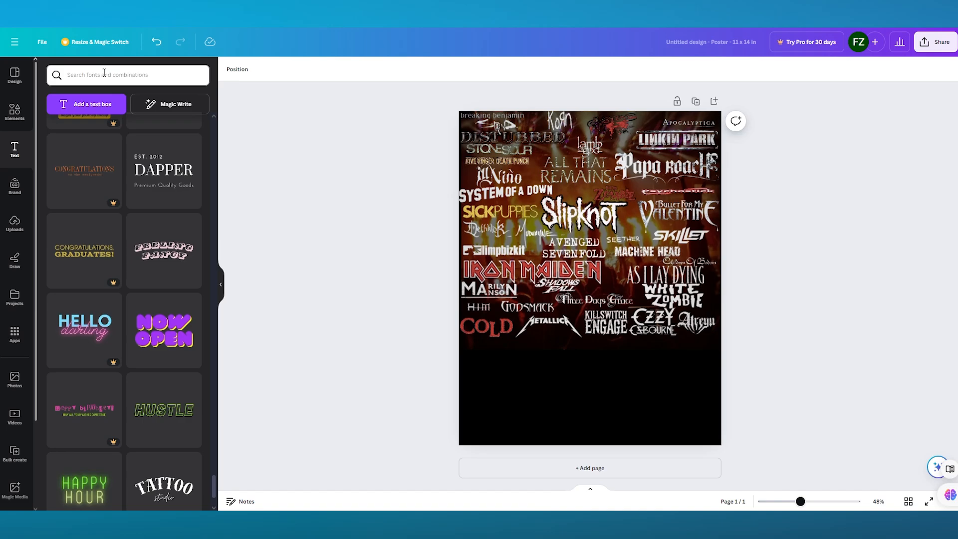
Step: Search the fonts for "scary" and add a Drunken Hour text box in the black area below the logo collage
left_click(104, 73)
type("scary")
key("Return")
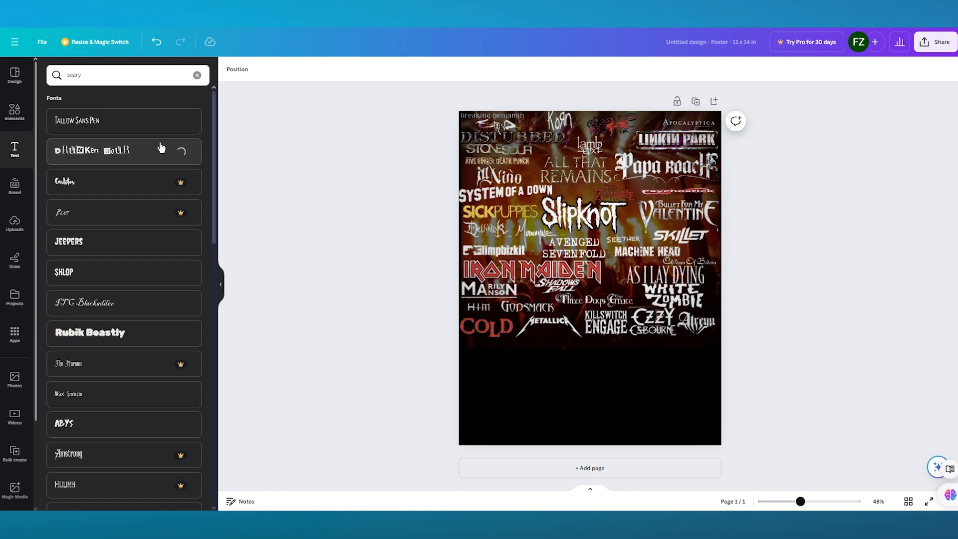
left_click(180, 151)
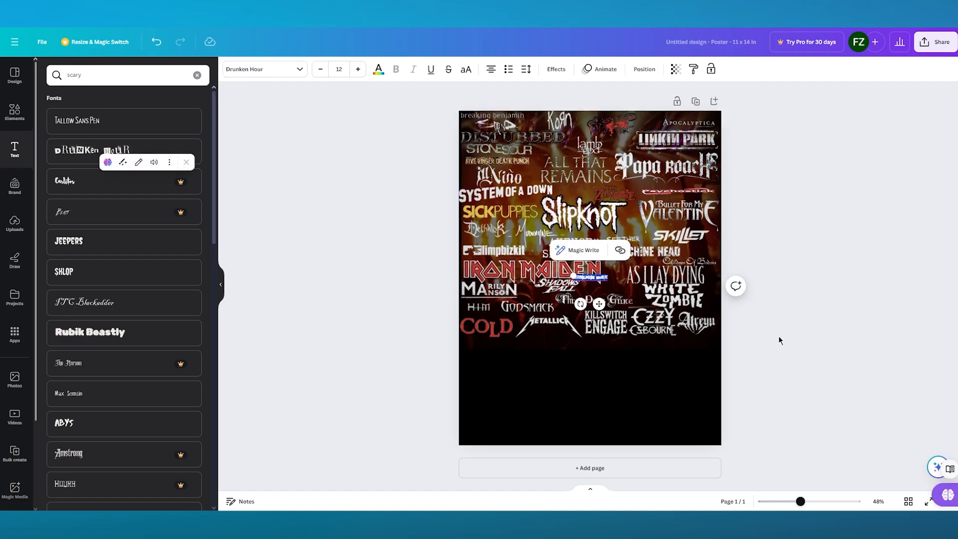
left_click_drag(188, 151, 591, 372)
left_click(663, 349)
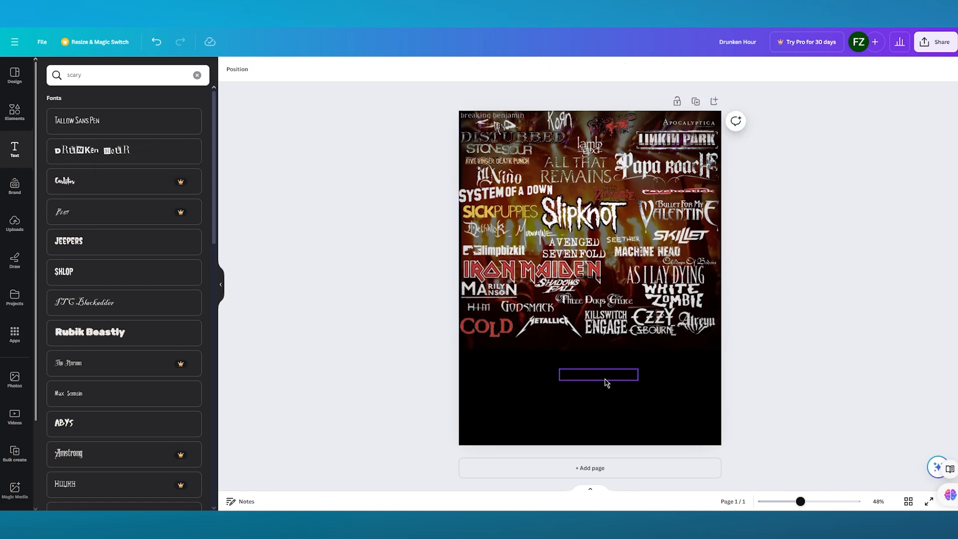
Step: Recolour the Drunken Hour text white (#FFFFFF) and enlarge it to a font size of about 76 below the logo collage
left_click(601, 383)
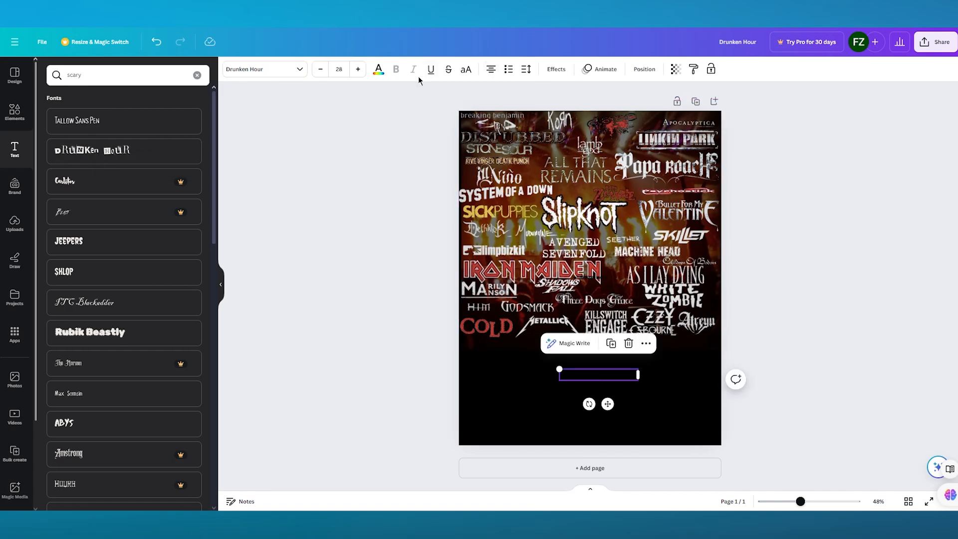
left_click(378, 72)
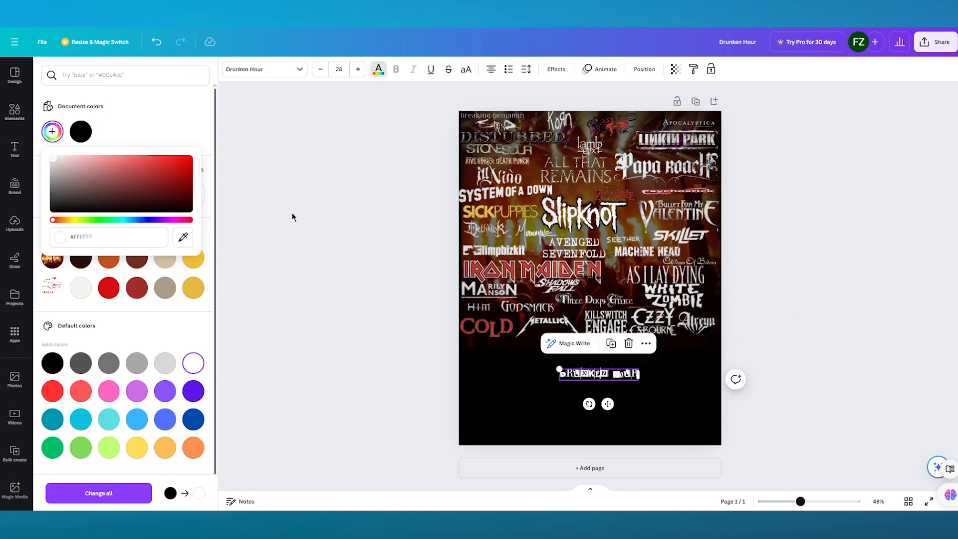
left_click(299, 215)
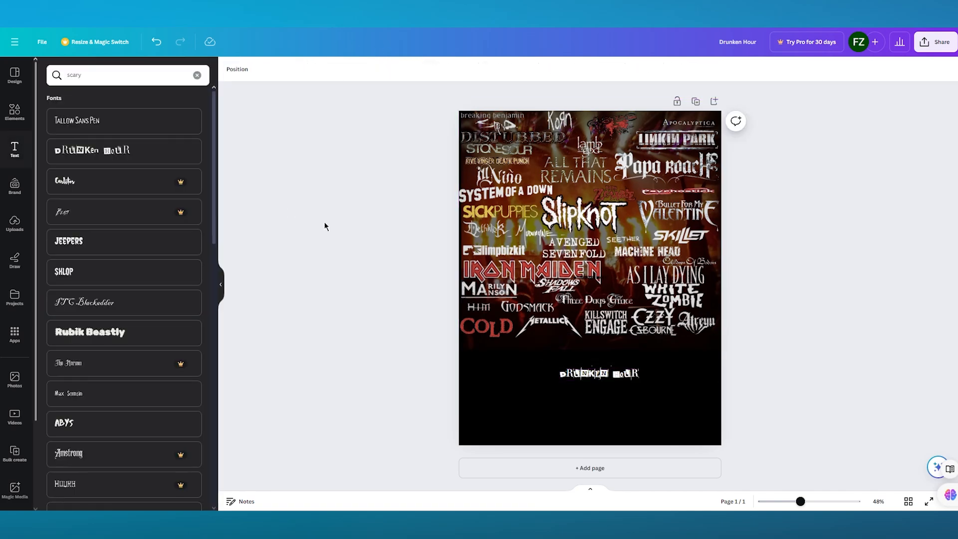
left_click(582, 380)
left_click_drag(559, 368, 602, 368)
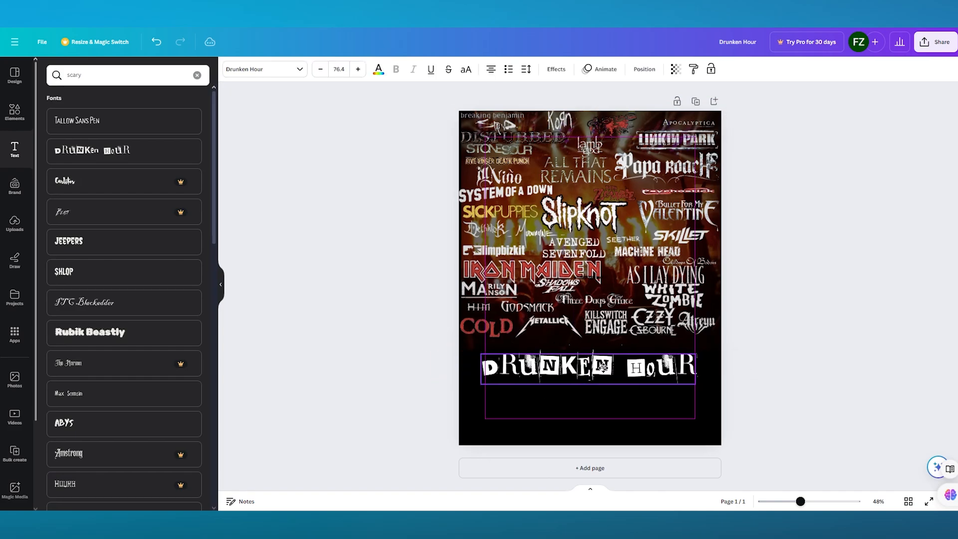
Step: Replace the Drunken Hour placeholder text with "Woodstock '24"
double_click(647, 367)
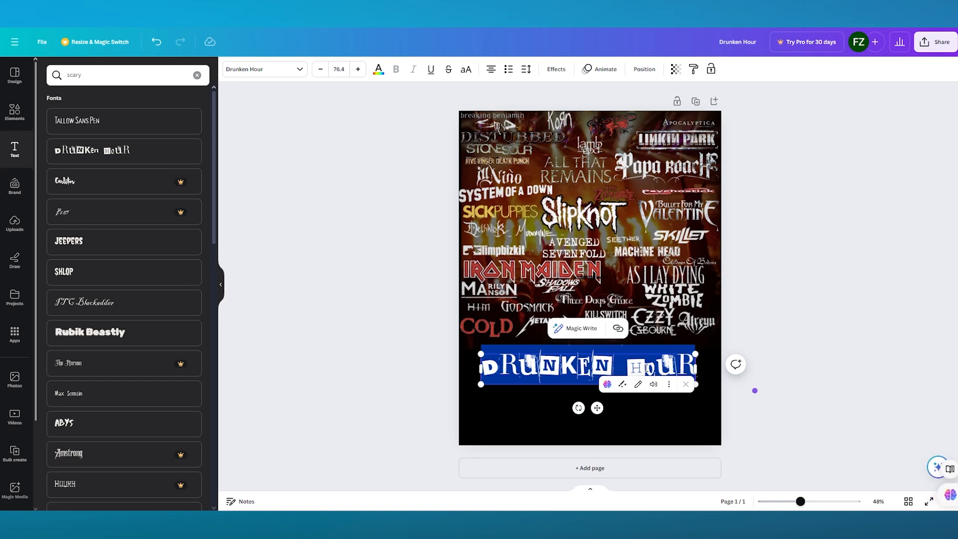
type("Woodstock ")
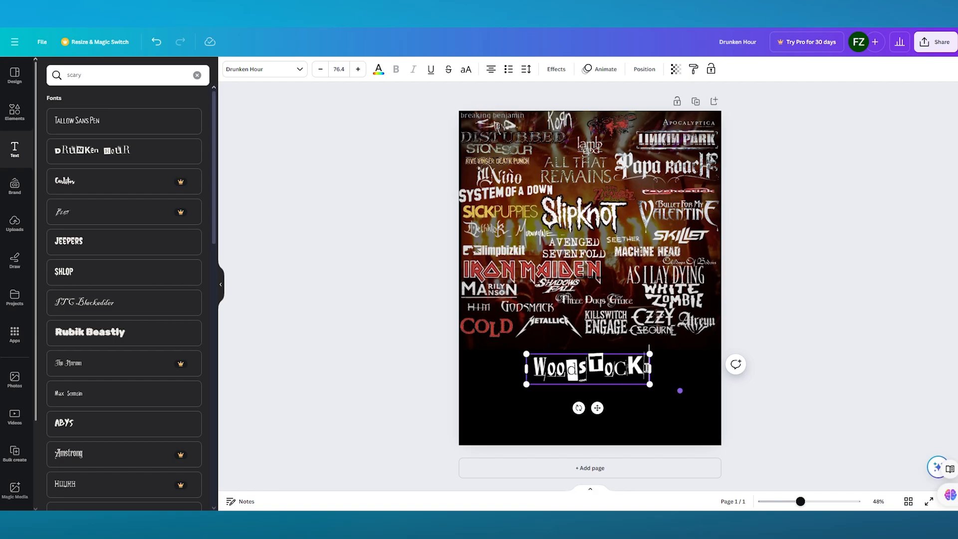
type(" '94")
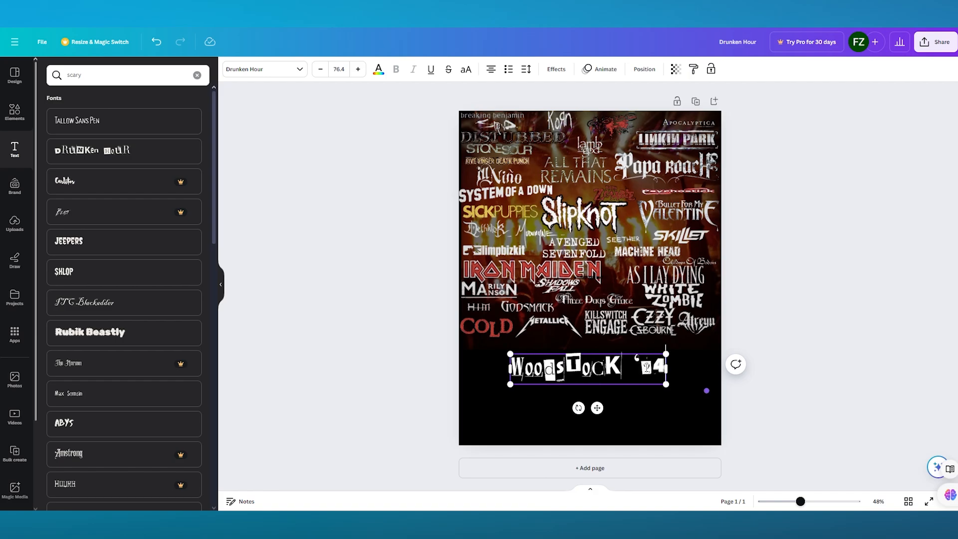
left_click(830, 300)
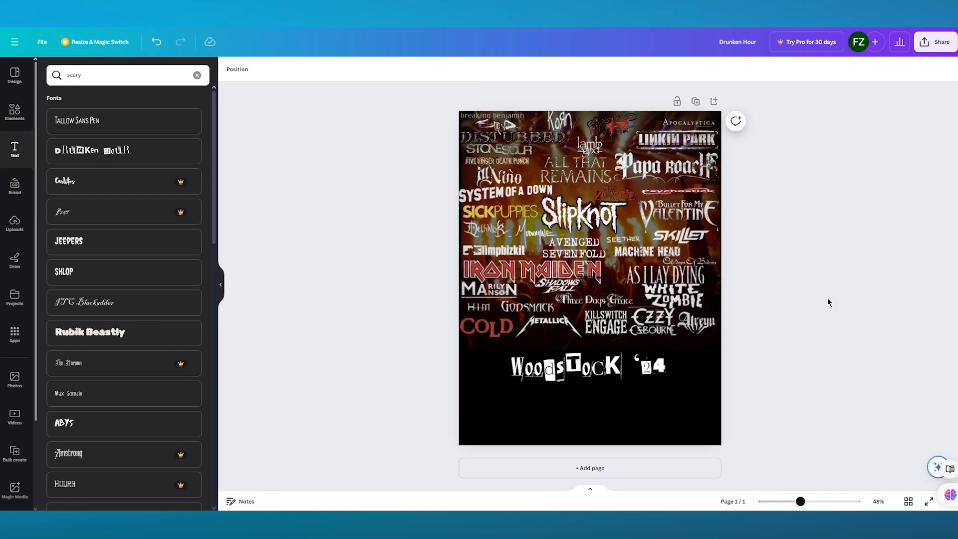
Step: Enlarge the "Woodstock '24" title to a font size of about 101 and centre it horizontally just below the logo collage
left_click(616, 374)
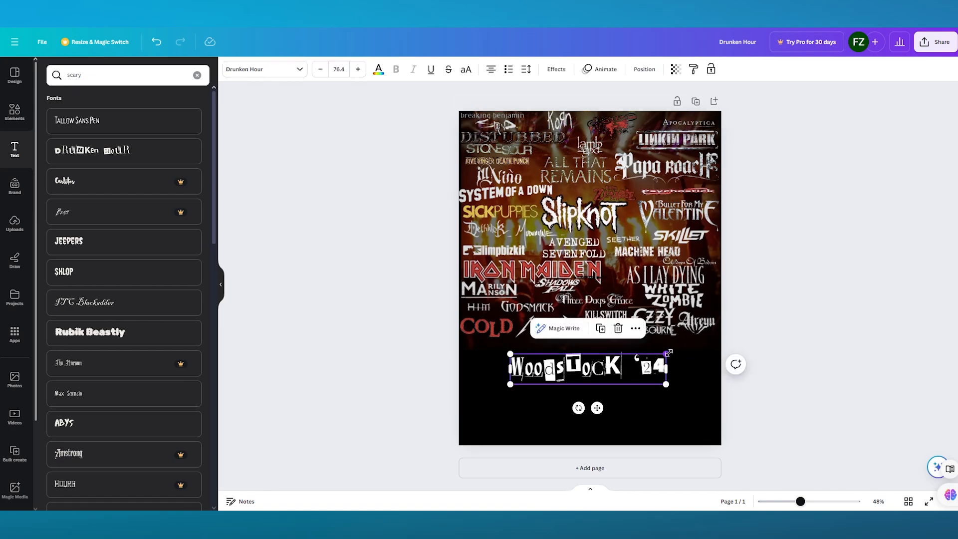
left_click_drag(669, 353, 649, 365)
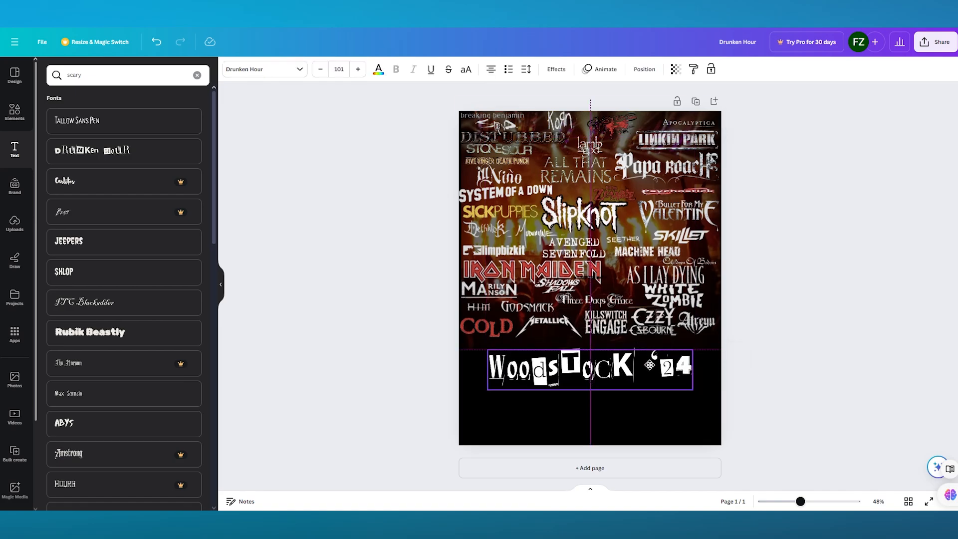
left_click(817, 358)
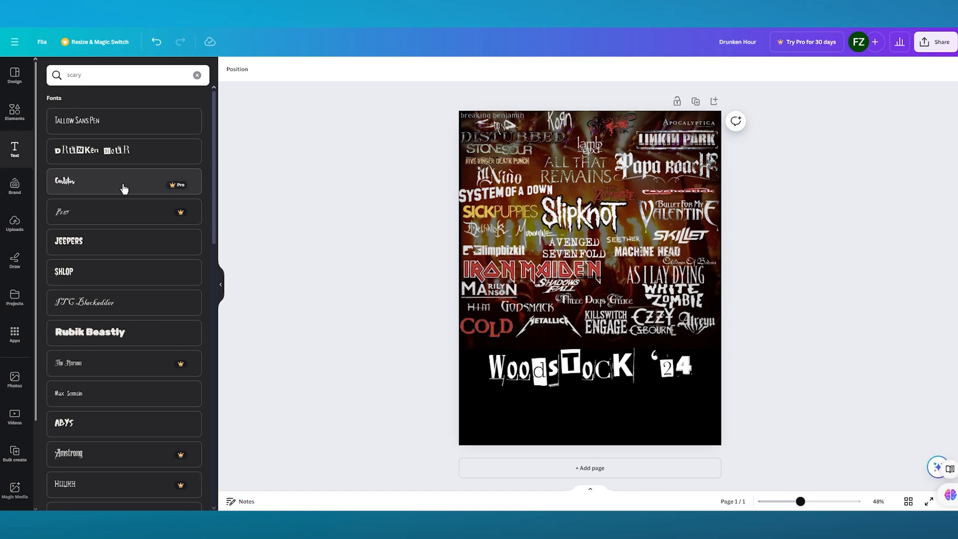
Step: Add a text box in the Max Somsin font and place it in the black area below the title
scroll(123, 188, "down", 3)
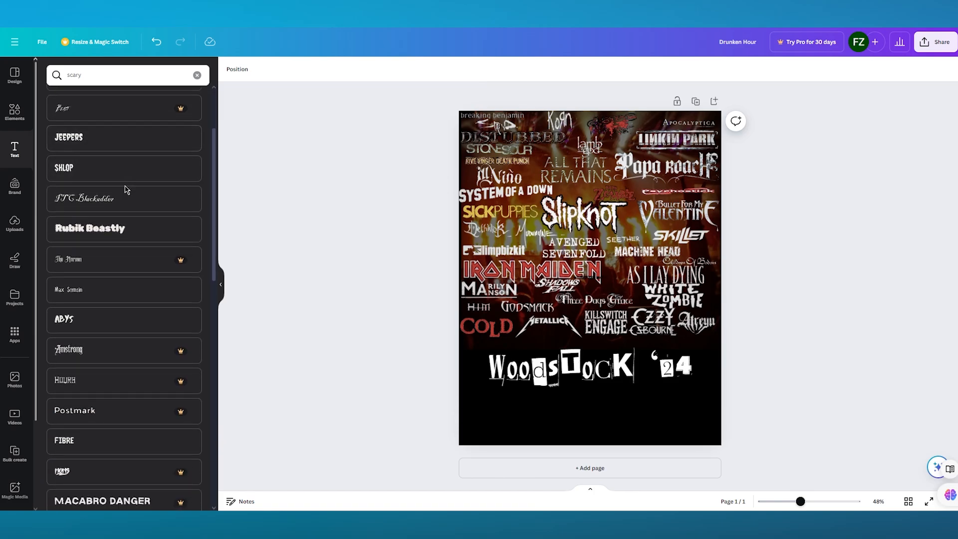
scroll(124, 190, "down", 2)
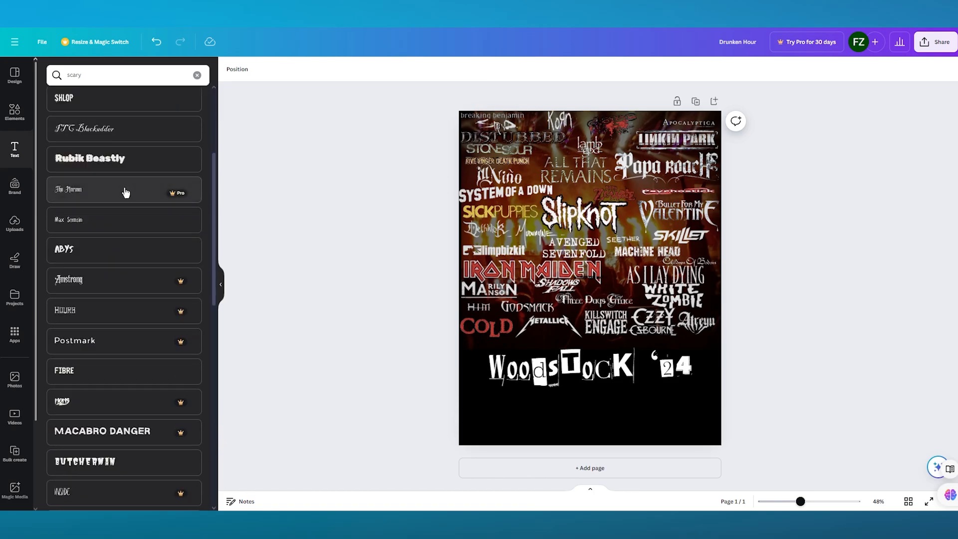
left_click(122, 220)
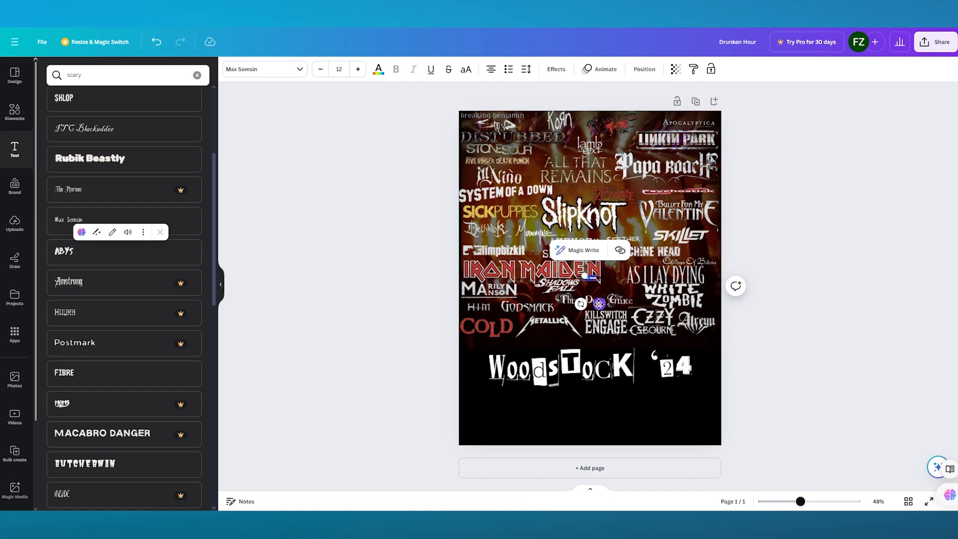
left_click_drag(599, 303, 597, 432)
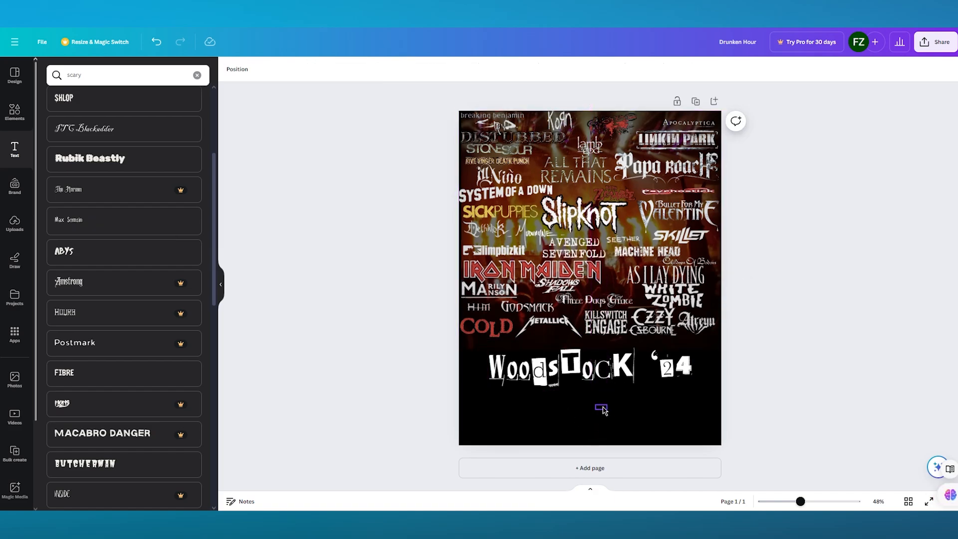
left_click(599, 406)
left_click(379, 70)
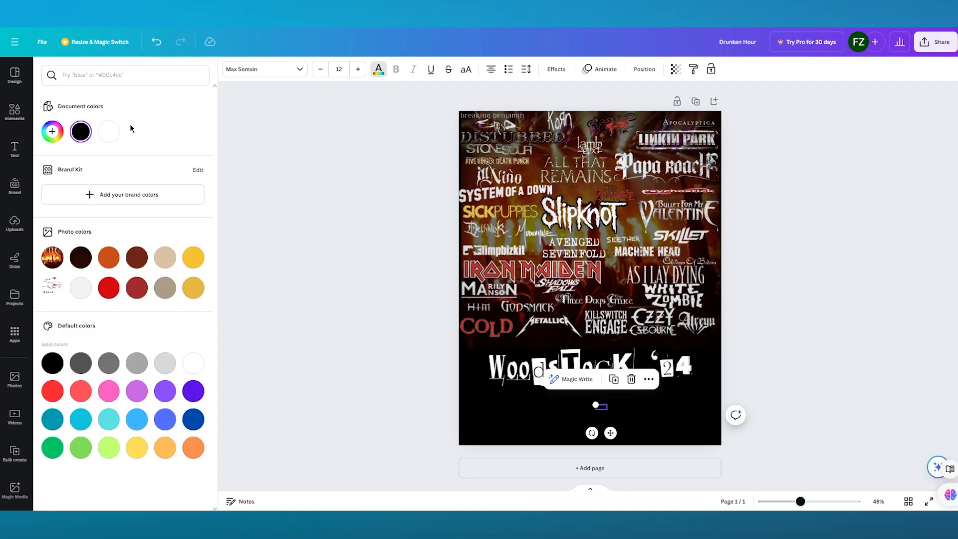
left_click(110, 131)
left_click(357, 76)
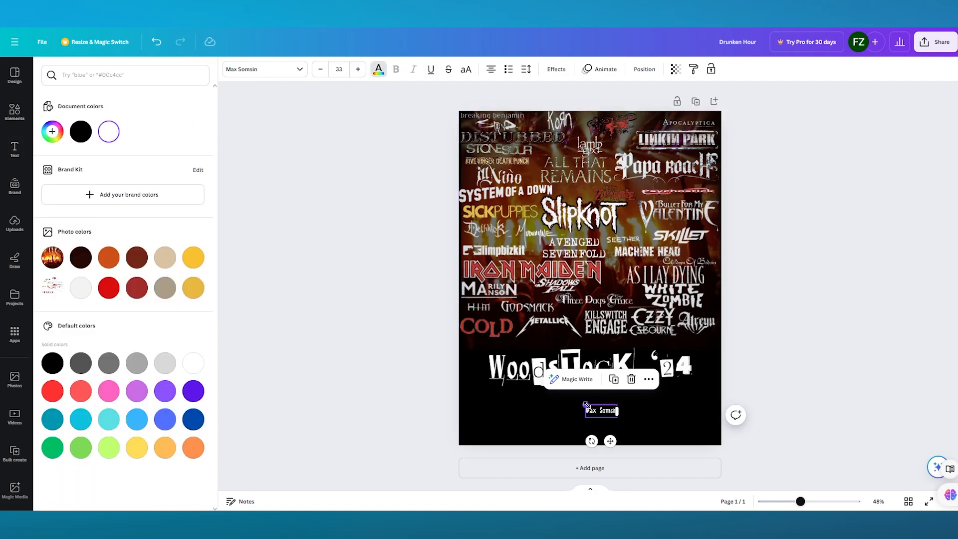
left_click_drag(585, 405, 509, 373)
left_click_drag(592, 400, 619, 414)
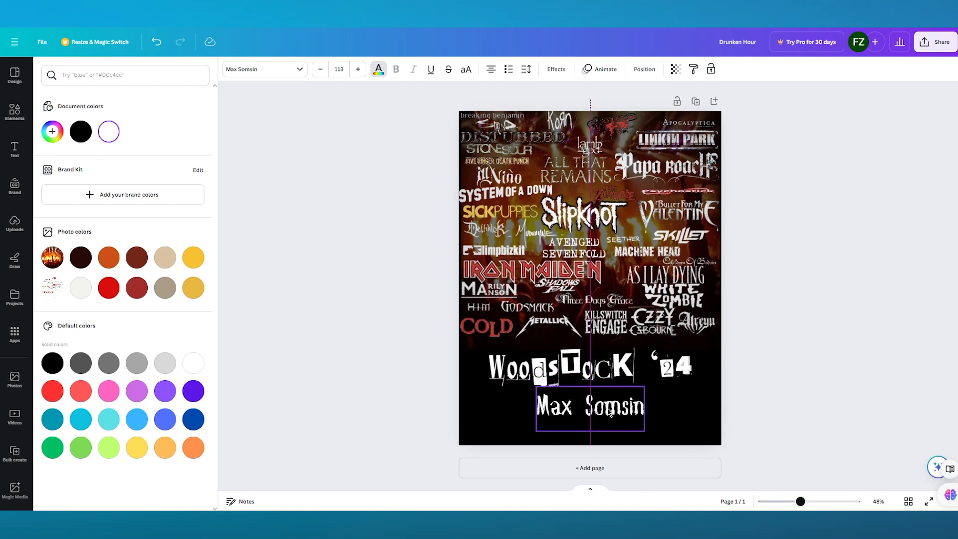
left_click_drag(536, 386, 590, 413)
Step: Replace the Max Somsin placeholder with "Madison Square Garden" and a second line reading "8 pm"
double_click(597, 416)
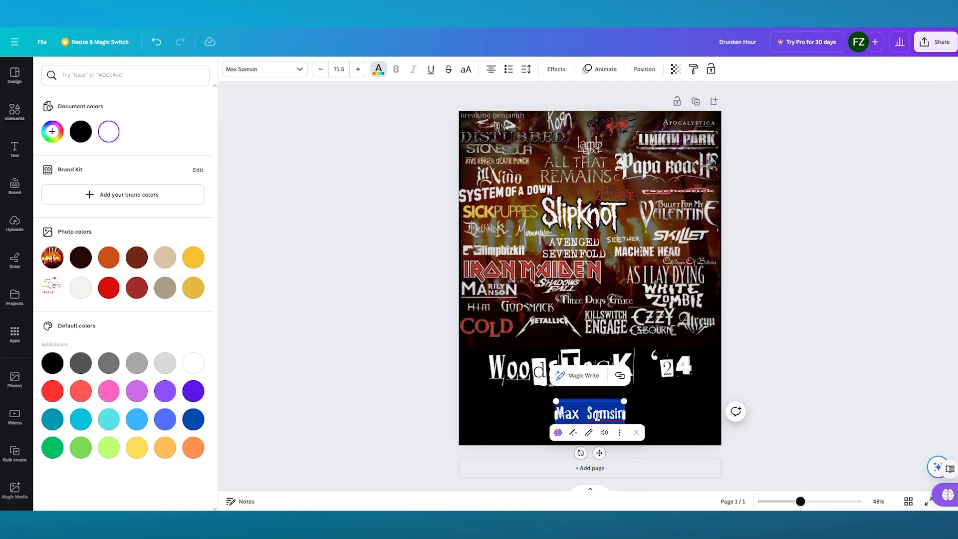
type("Madiso")
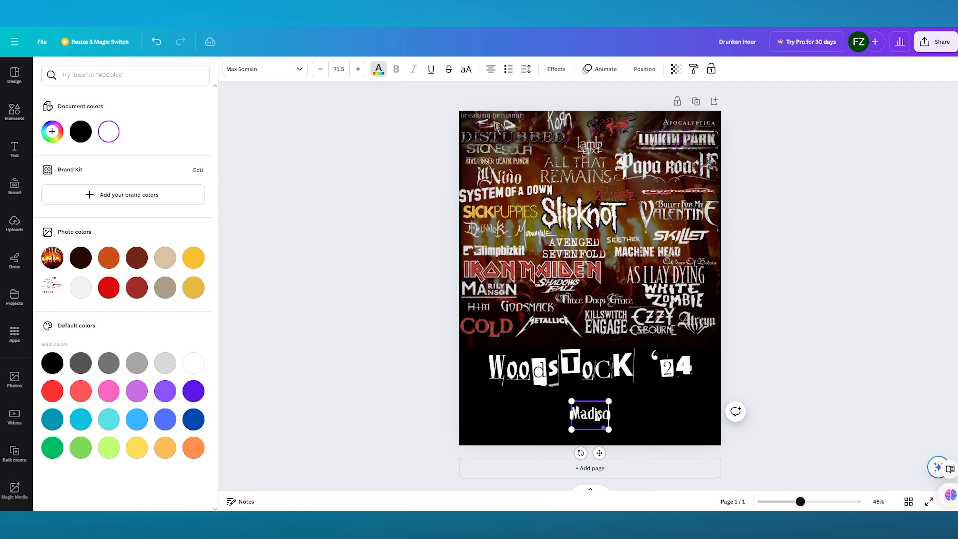
type("n Square Garden")
key("Return")
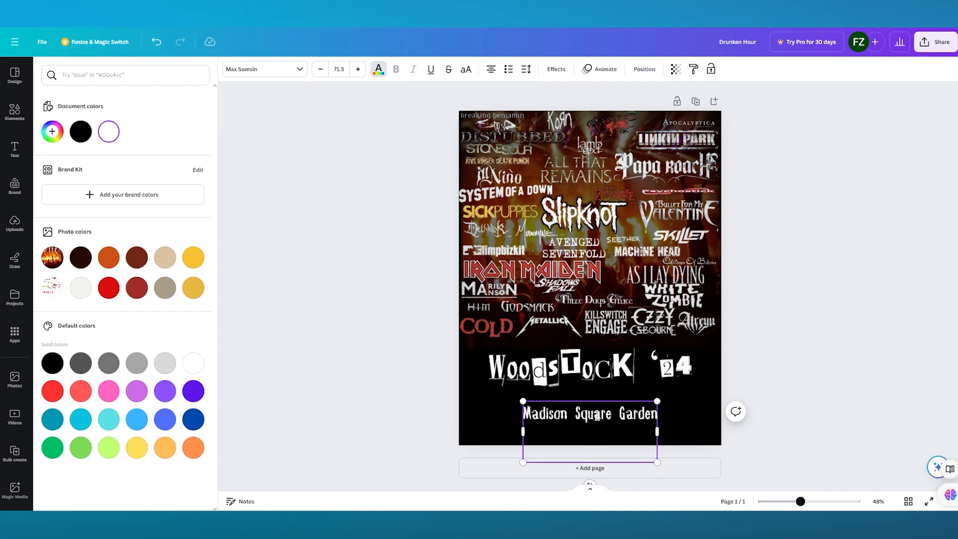
type("8 pm")
Step: Shrink the venue and time text to fit the black area and centre it below the "Woodstock '24" title
left_click_drag(657, 401, 584, 428)
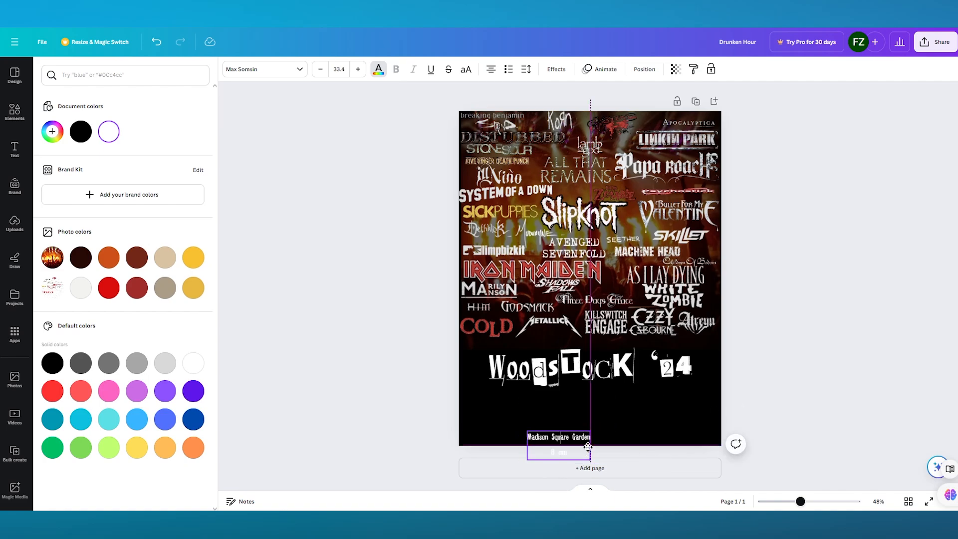
left_click_drag(564, 486, 600, 446)
left_click(763, 375)
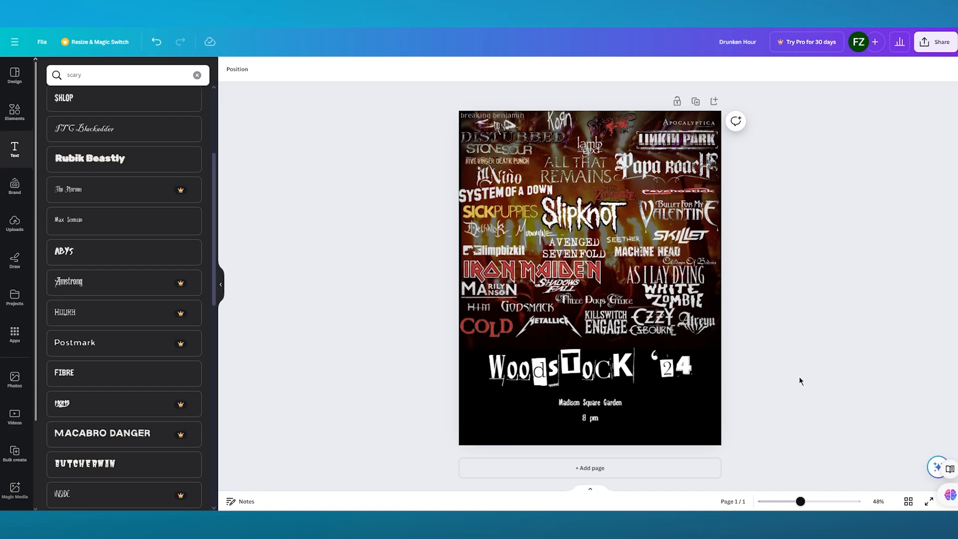
left_click(619, 402)
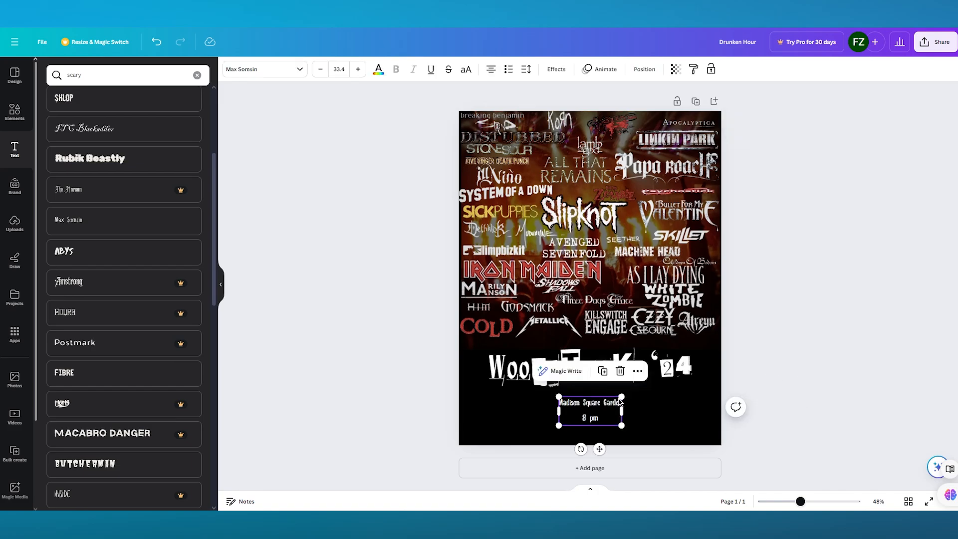
left_click_drag(621, 396, 607, 418)
left_click(822, 404)
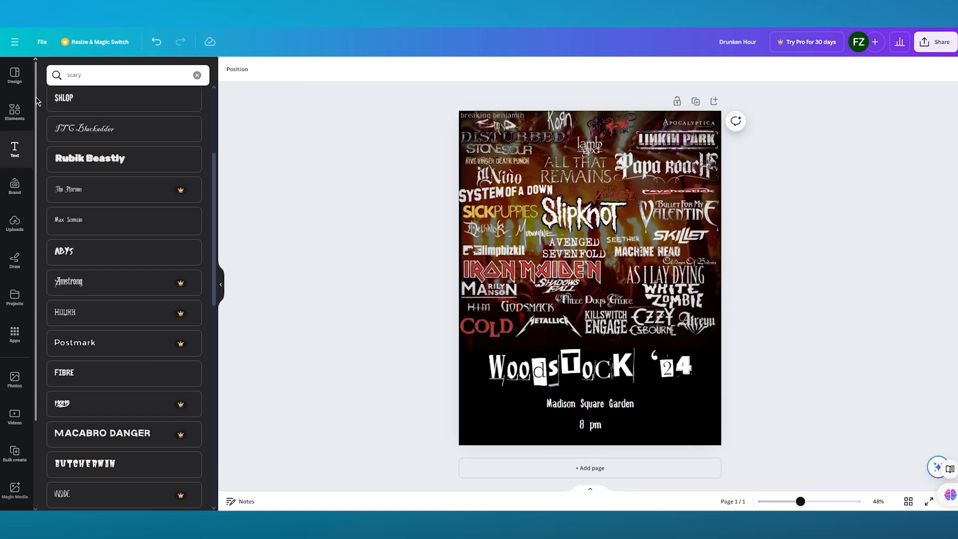
Step: Search the elements for "metal music" and show all of the matching graphics
left_click(15, 112)
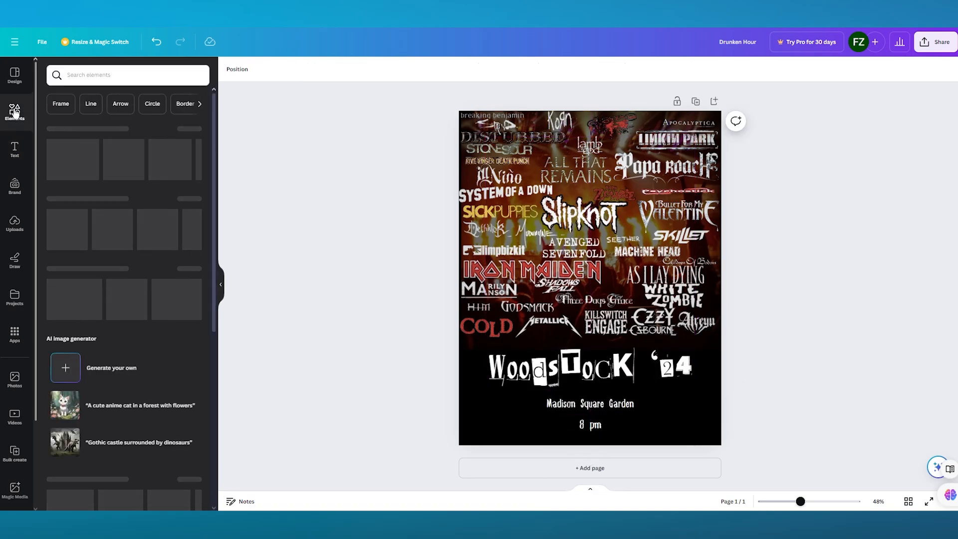
left_click(122, 75)
type("metal")
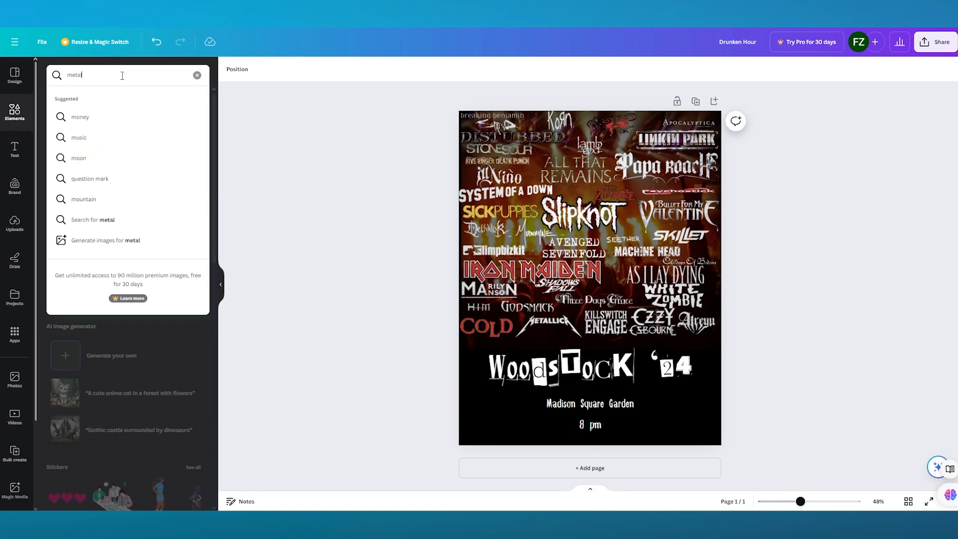
type(" mu")
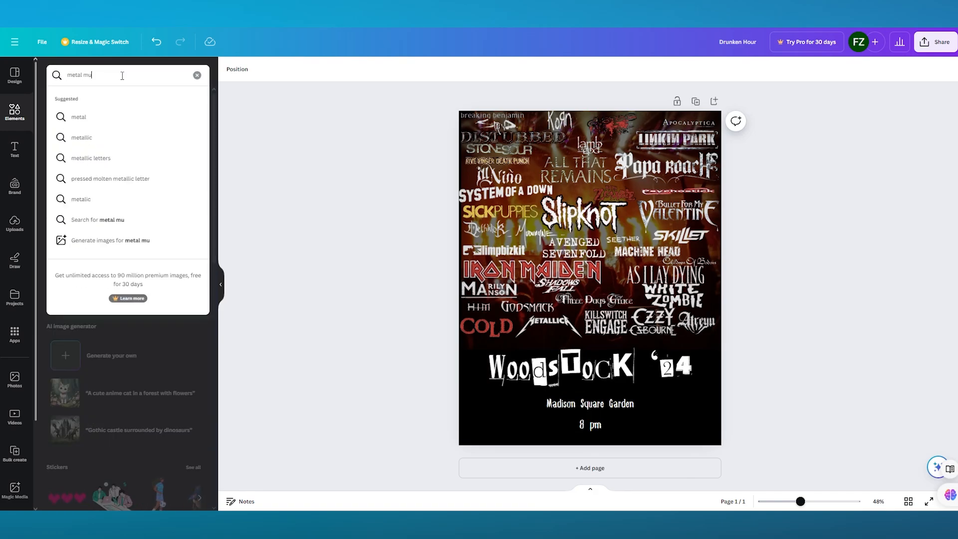
type("sic")
key("Return")
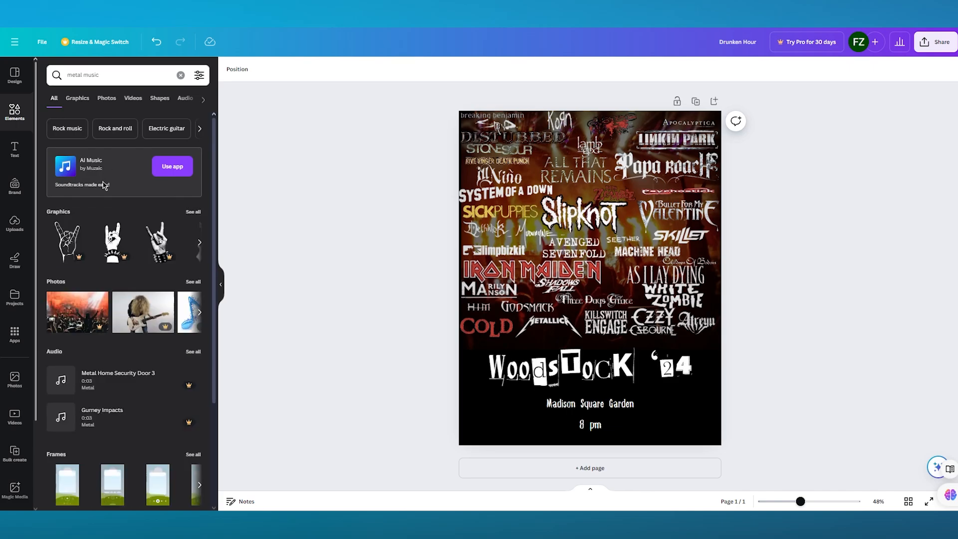
left_click(198, 212)
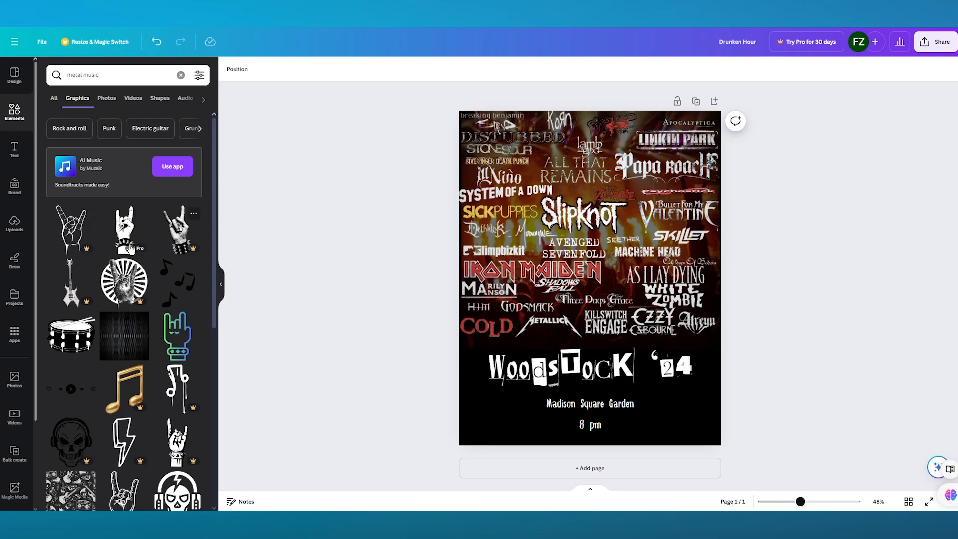
Step: Add the rock-hand graphic with the studded wristband, shrink it to about 1.3 × 2.3 in and place it in the poster's lower-right corner
left_click(177, 230)
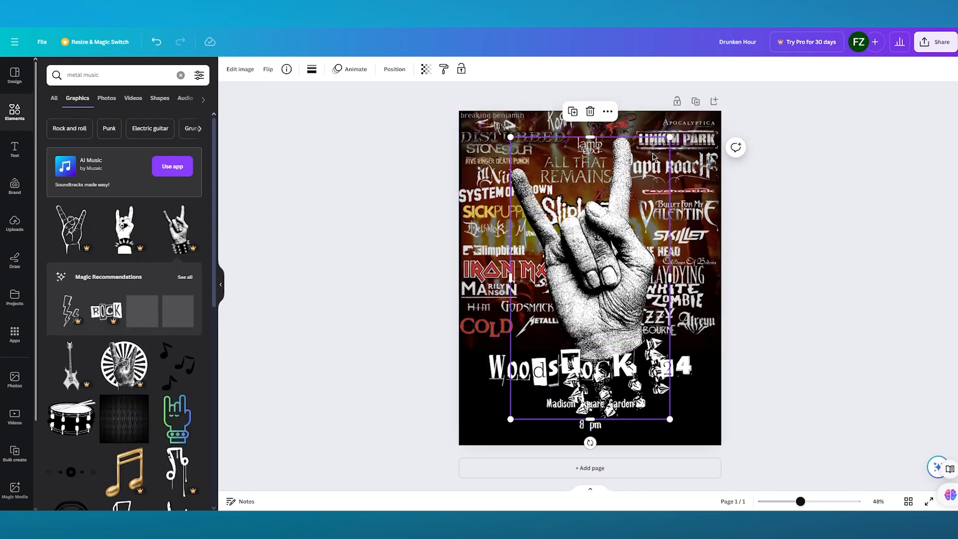
left_click_drag(670, 137, 555, 338)
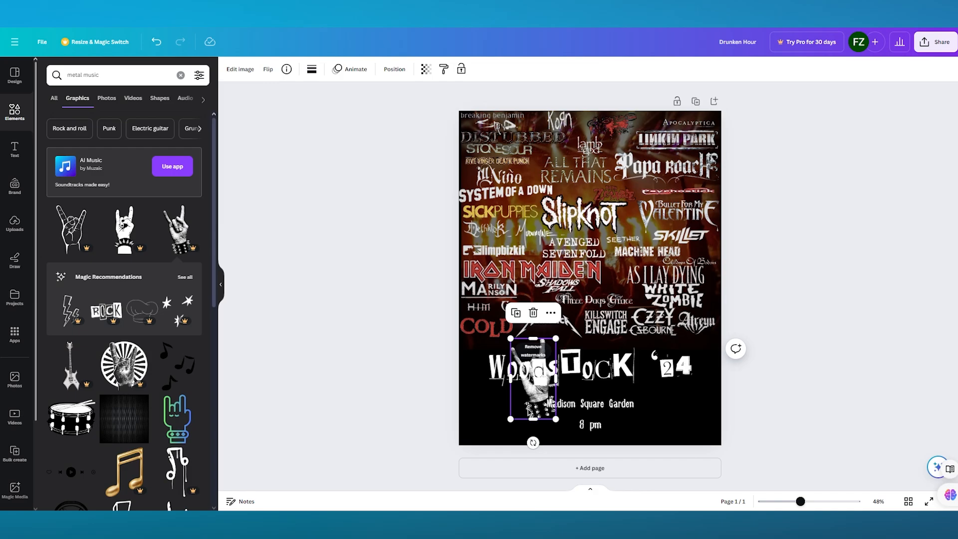
left_click_drag(529, 410, 691, 432)
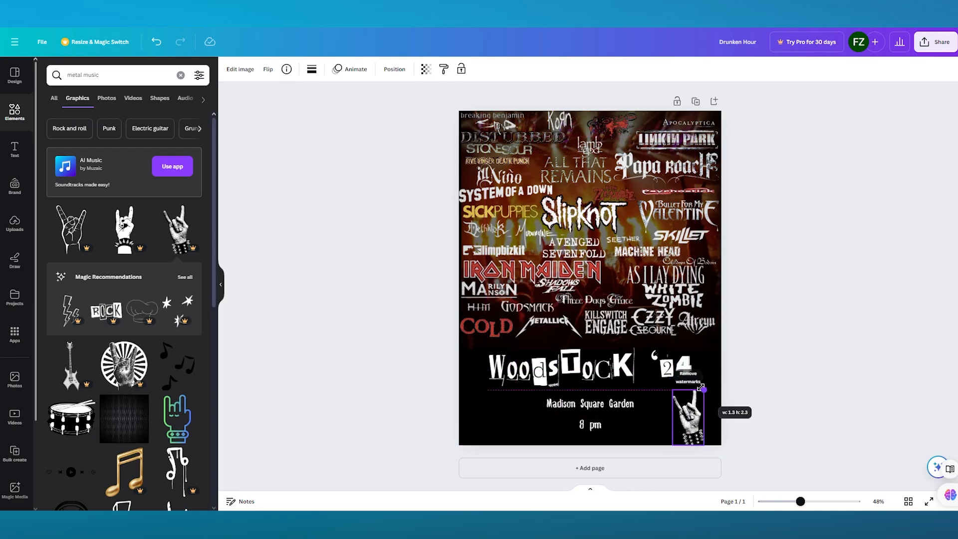
left_click(806, 398)
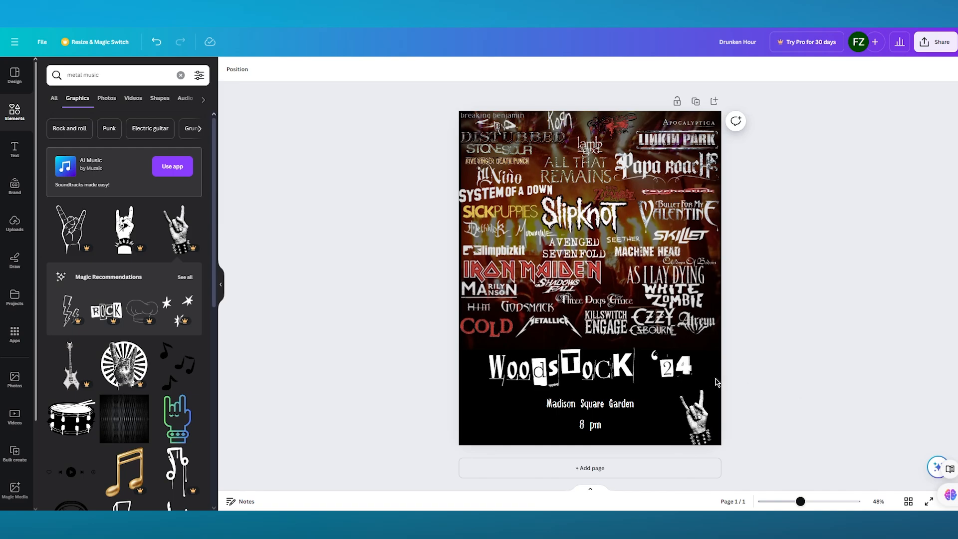
left_click(703, 404)
left_click_drag(704, 403, 714, 404)
left_click(758, 396)
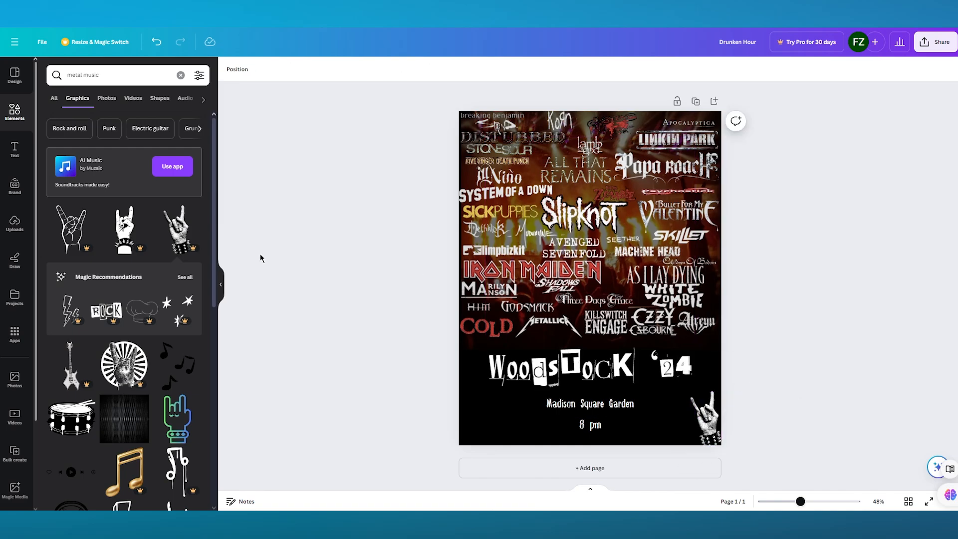
Step: Add the black-and-white snare drum graphic, shrink it and place it in the poster's lower-left corner
scroll(76, 284, "down", 5)
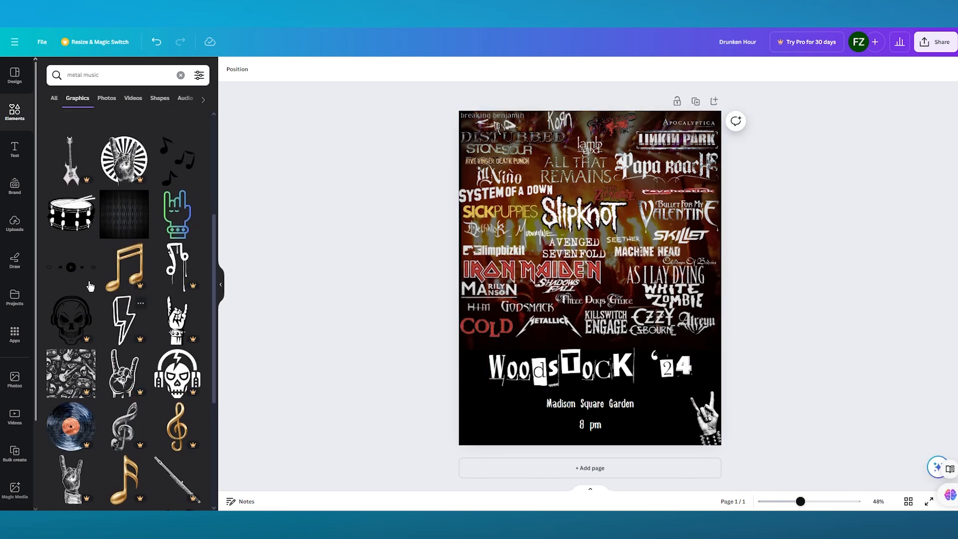
scroll(108, 264, "up", 1)
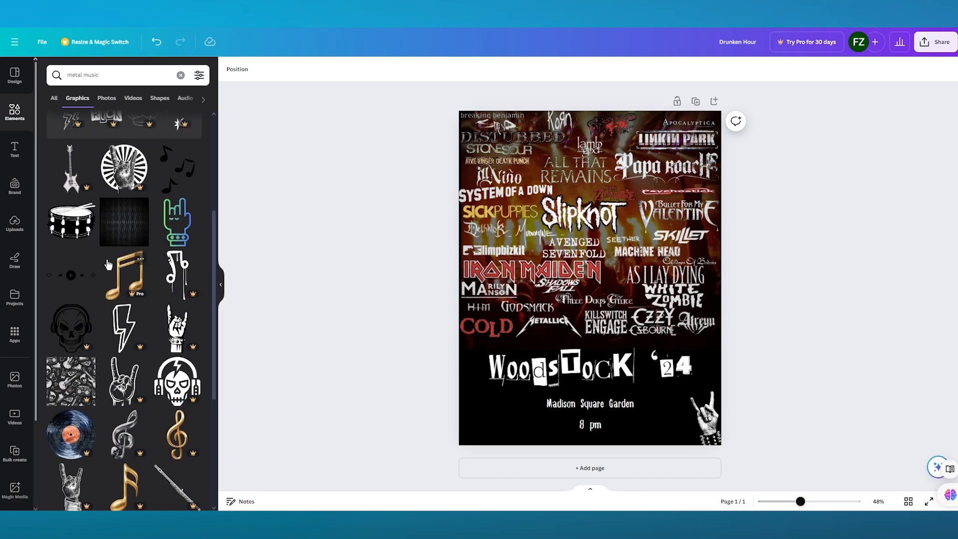
left_click(72, 214)
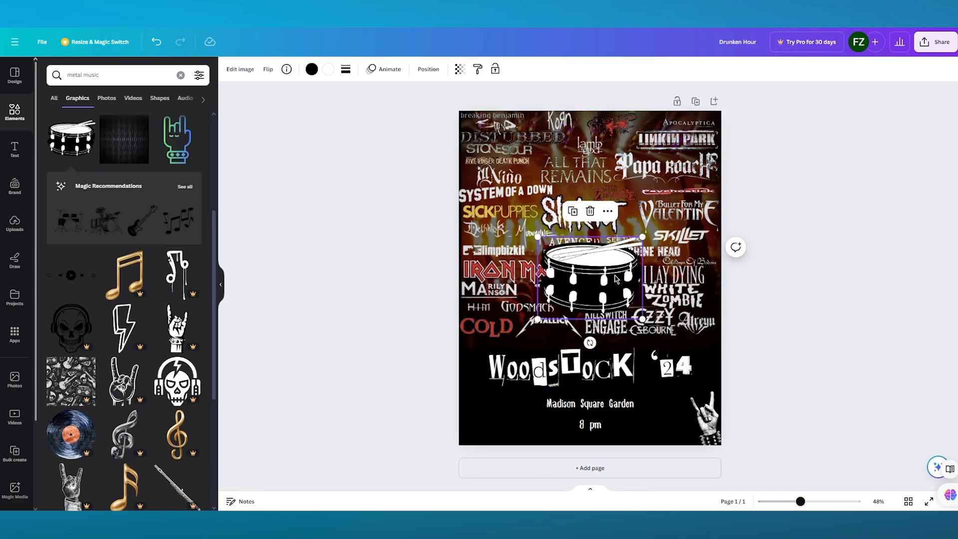
left_click_drag(618, 277, 542, 417)
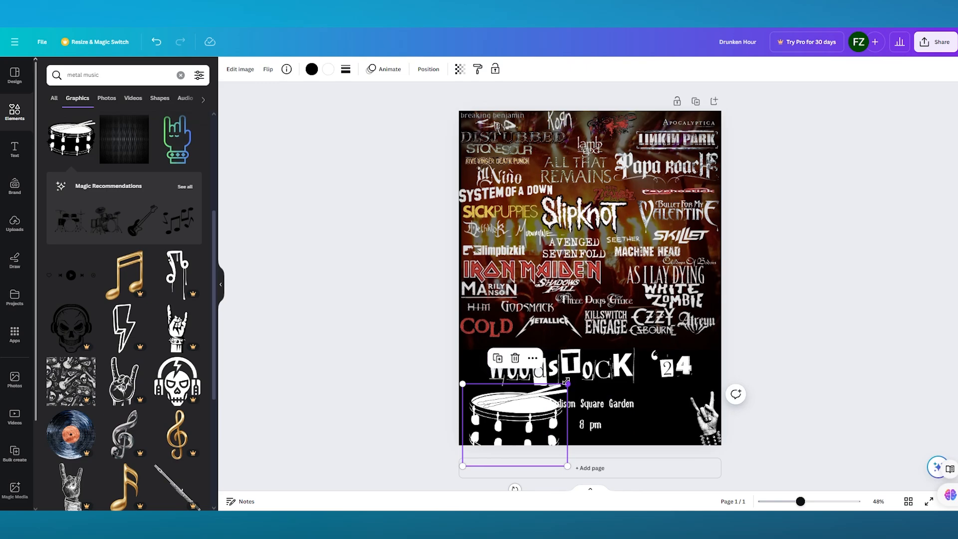
left_click_drag(560, 376, 492, 406)
left_click(431, 363)
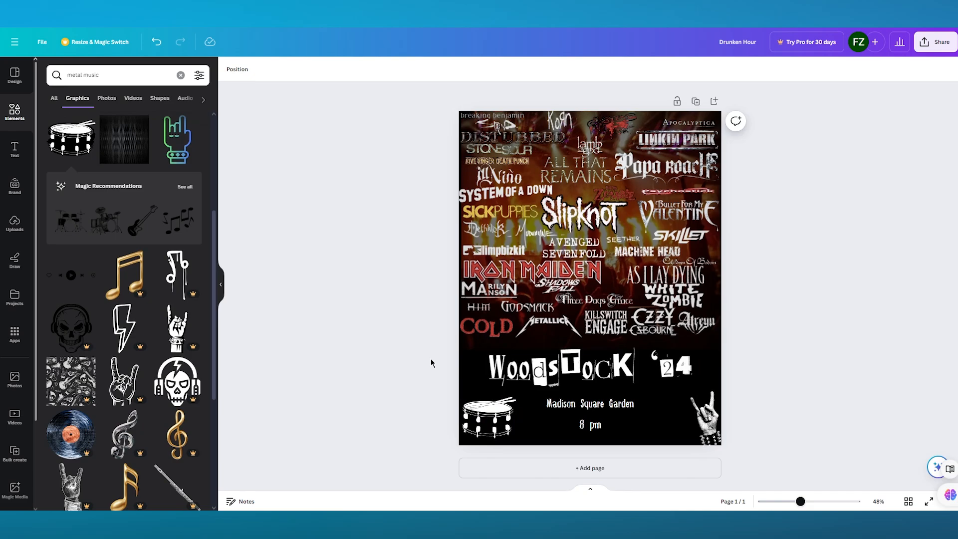